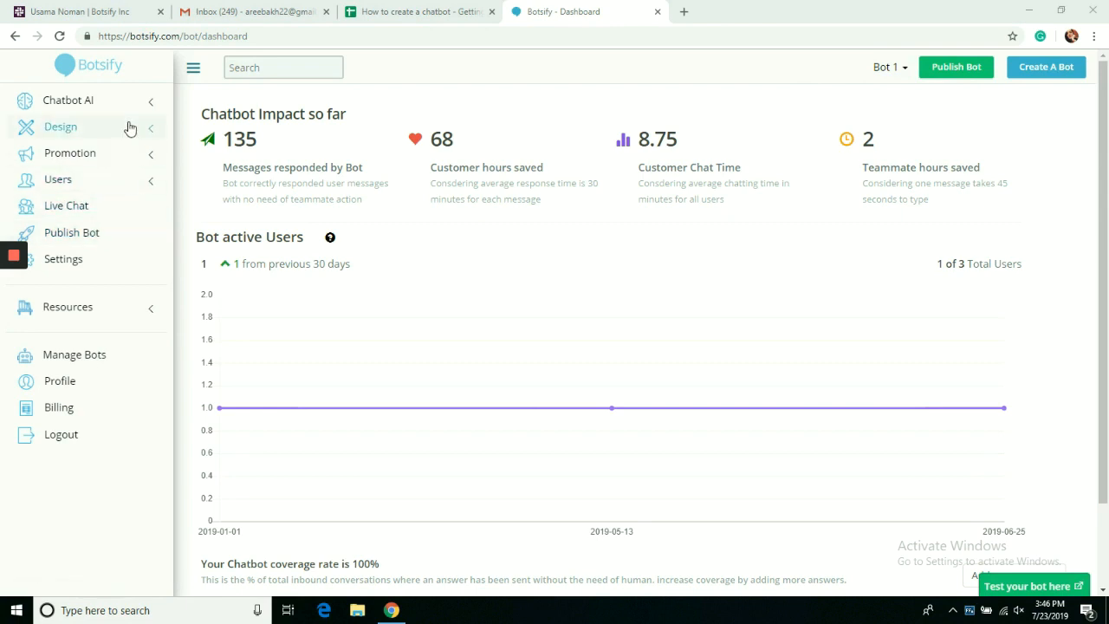
# Open the bot users list and review the available segment filters and bulk actions.
pyautogui.click(124, 179)
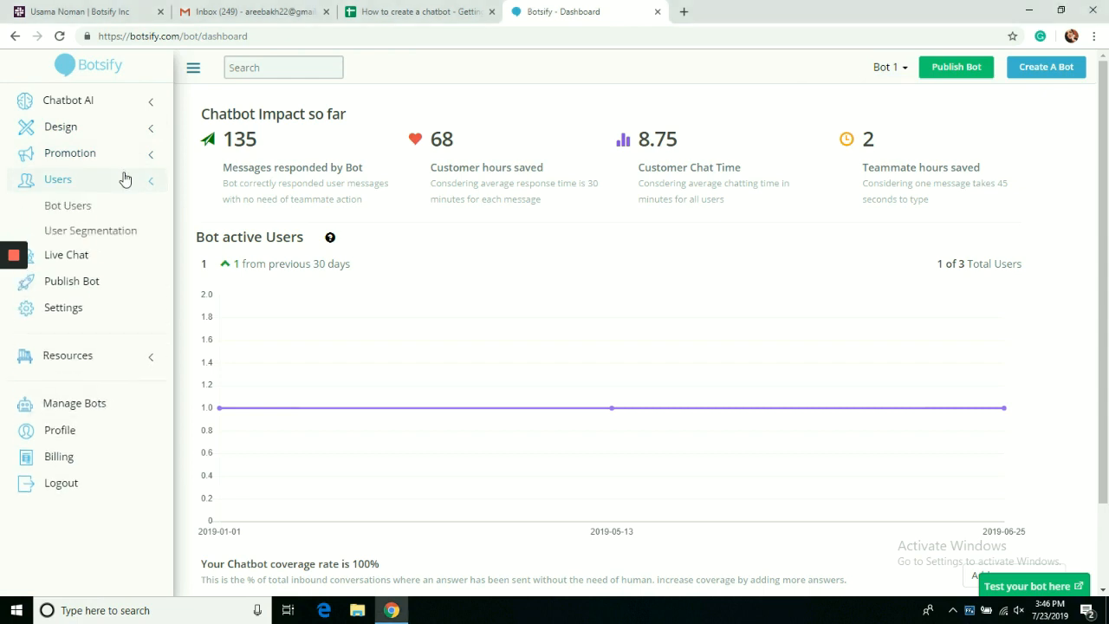
pyautogui.click(90, 207)
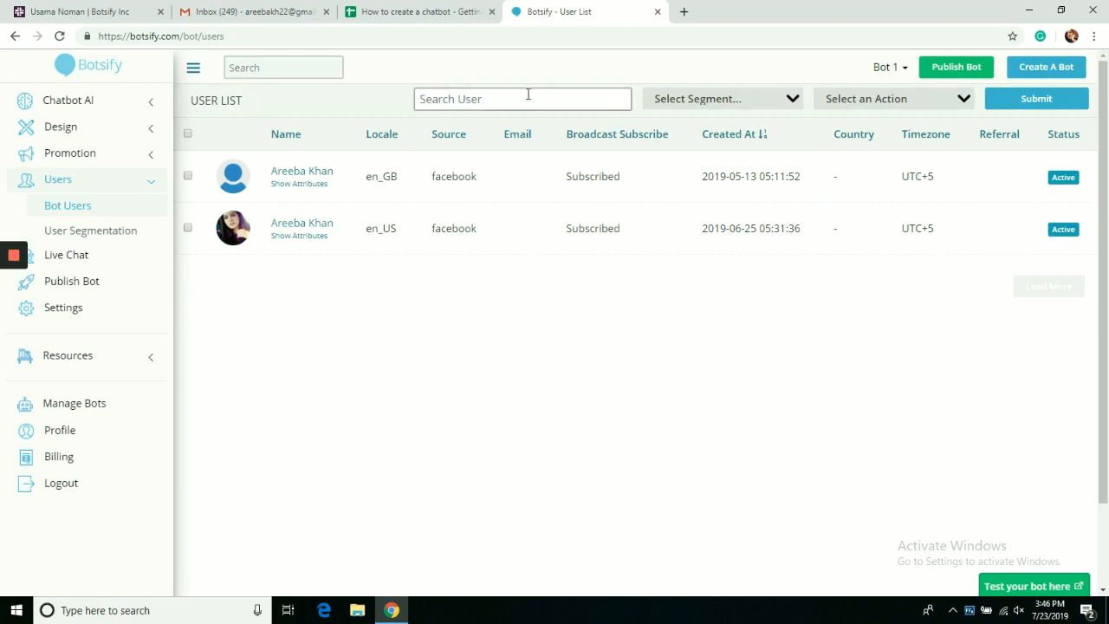
pyautogui.click(719, 99)
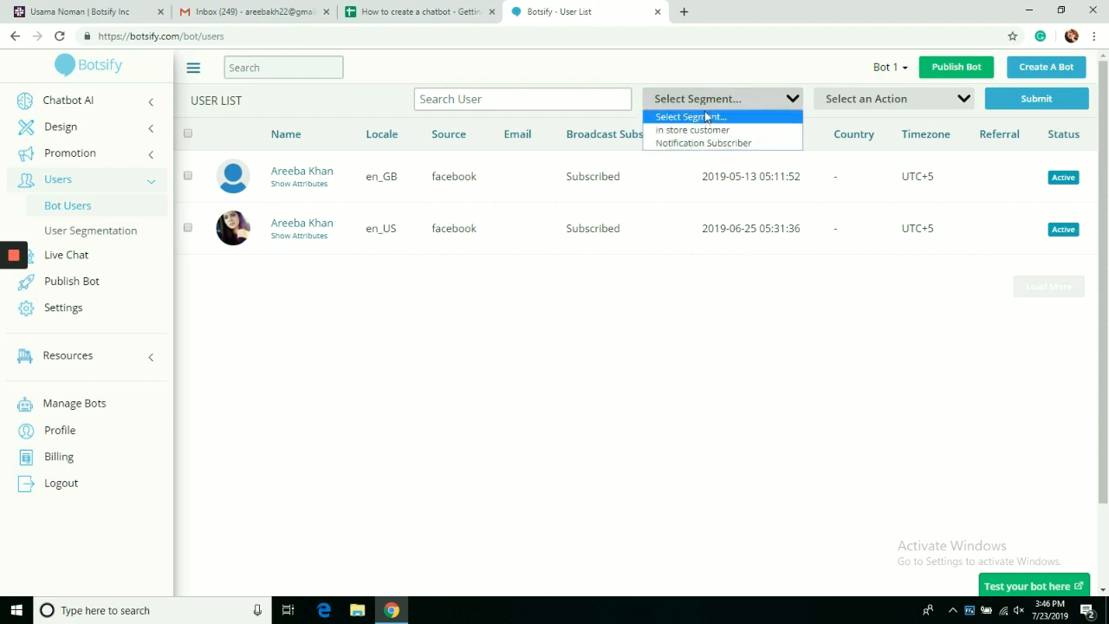
pyautogui.click(864, 100)
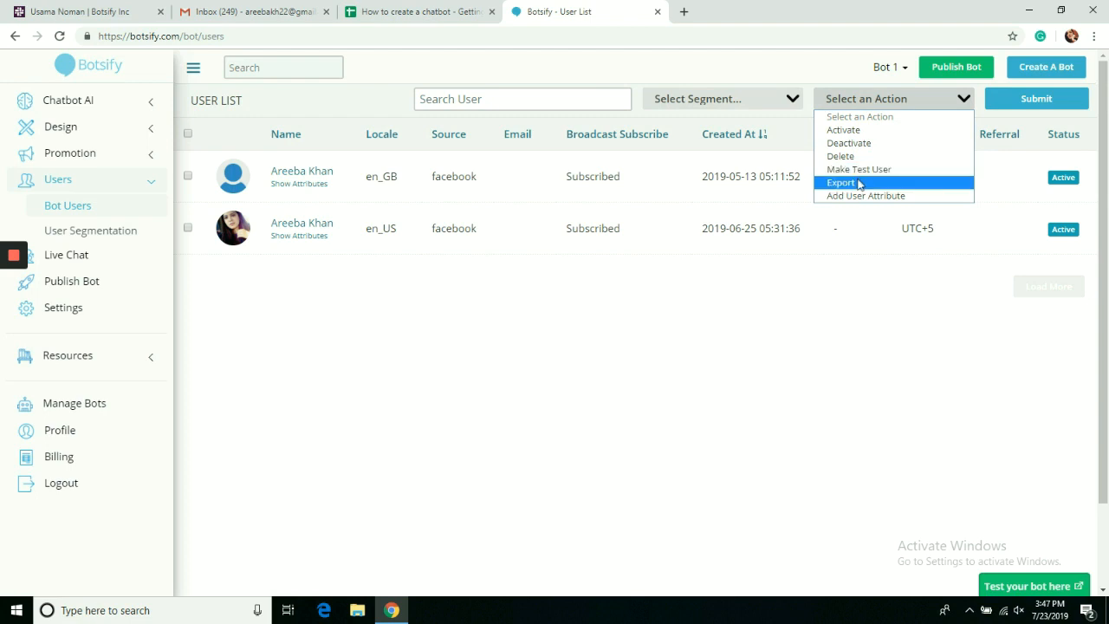
pyautogui.click(547, 436)
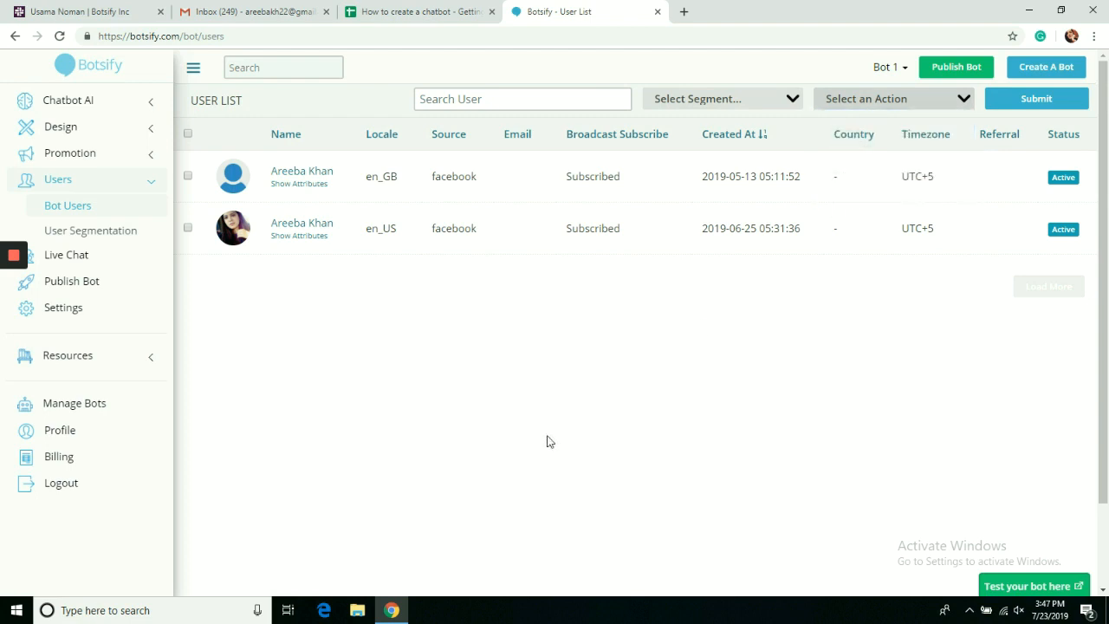
# Export the data of the en_GB user as a CSV file and dismiss the download notice.
pyautogui.click(189, 179)
pyautogui.click(856, 101)
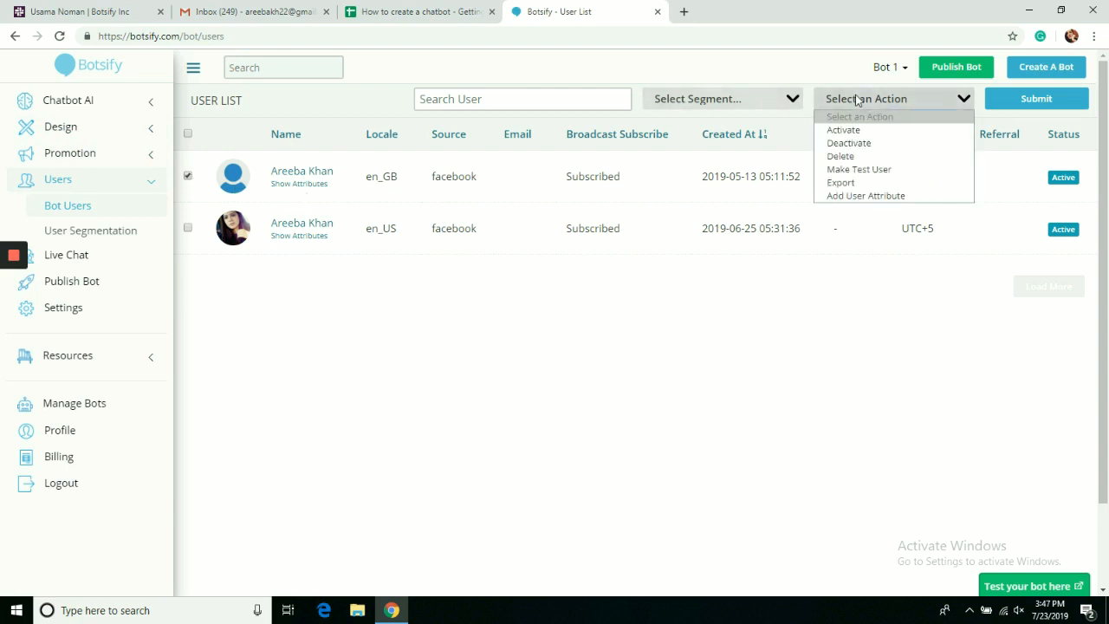
pyautogui.click(841, 183)
pyautogui.click(1010, 100)
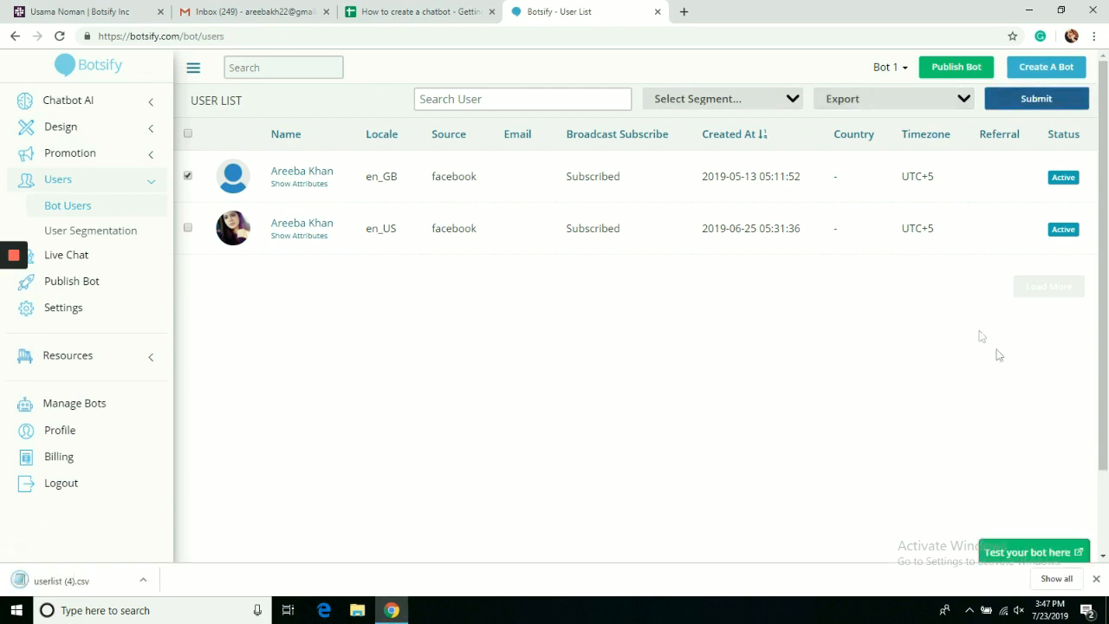
pyautogui.click(1096, 578)
# Add the user attribute contest_player with the value True to the selected en_GB user.
pyautogui.click(861, 102)
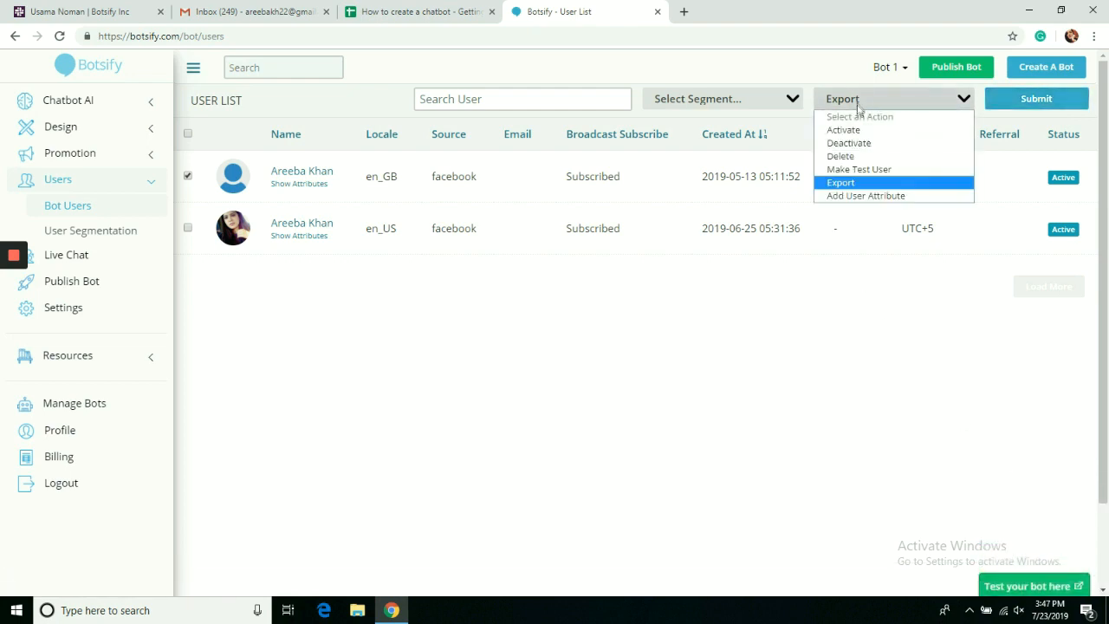
pyautogui.click(841, 195)
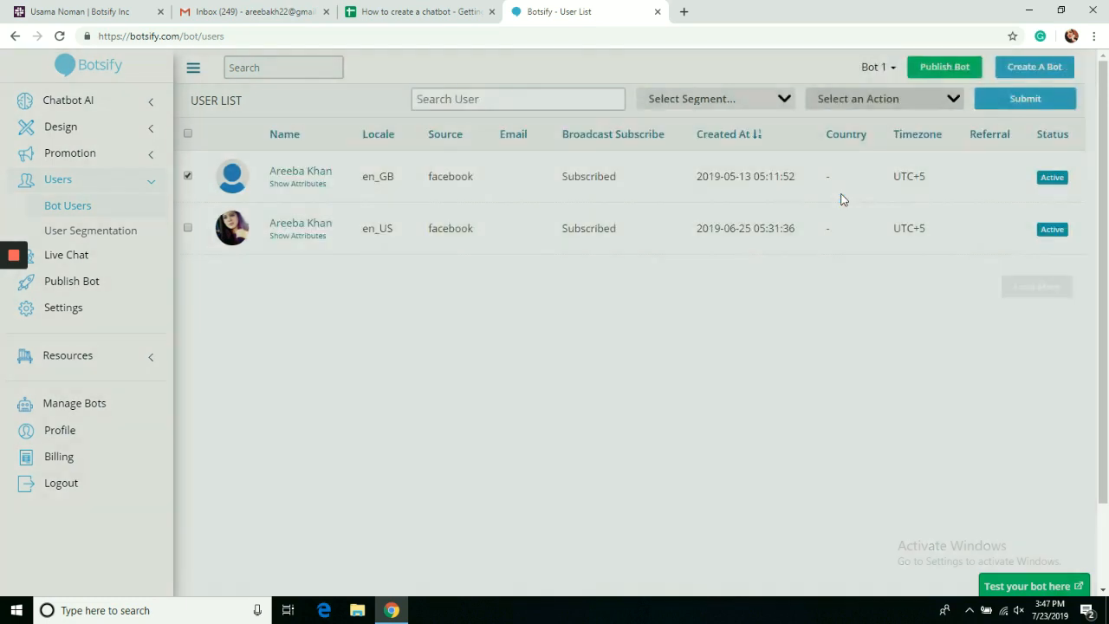
pyautogui.click(492, 151)
pyautogui.write('contest_player')
pyautogui.press('Tab')
pyautogui.write('T')
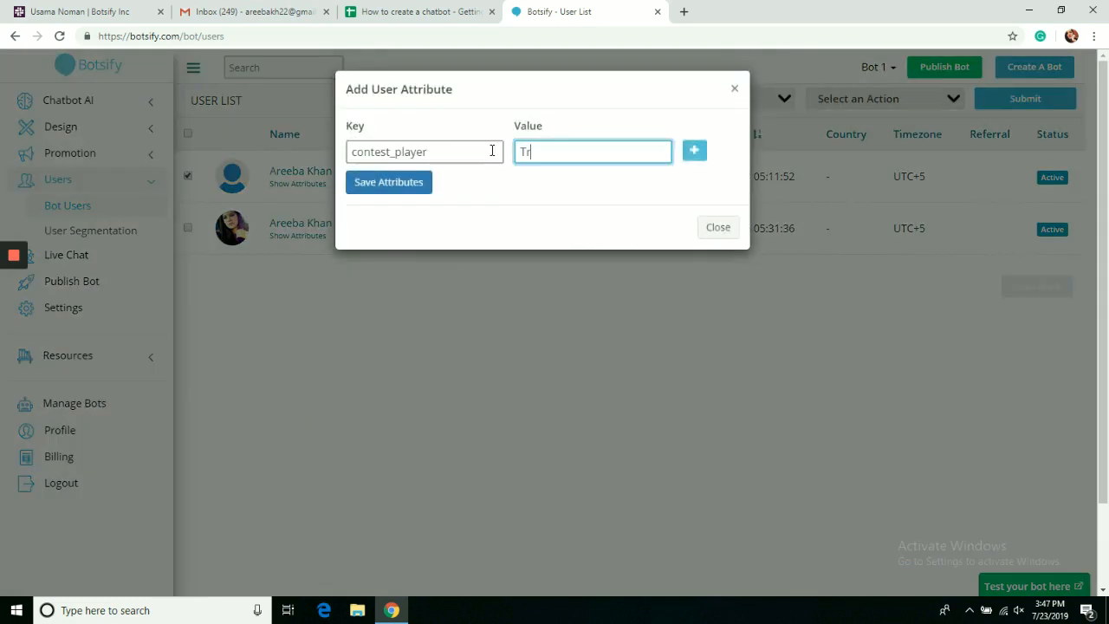
pyautogui.click(404, 184)
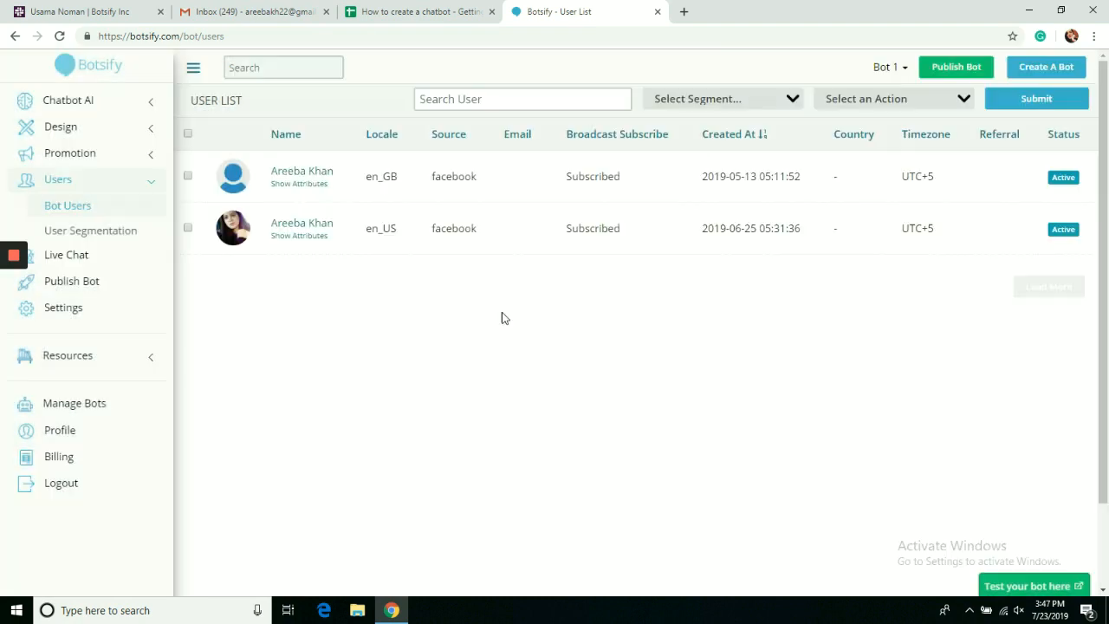
# Make the en_GB user a test user.
pyautogui.click(892, 107)
pyautogui.click(877, 171)
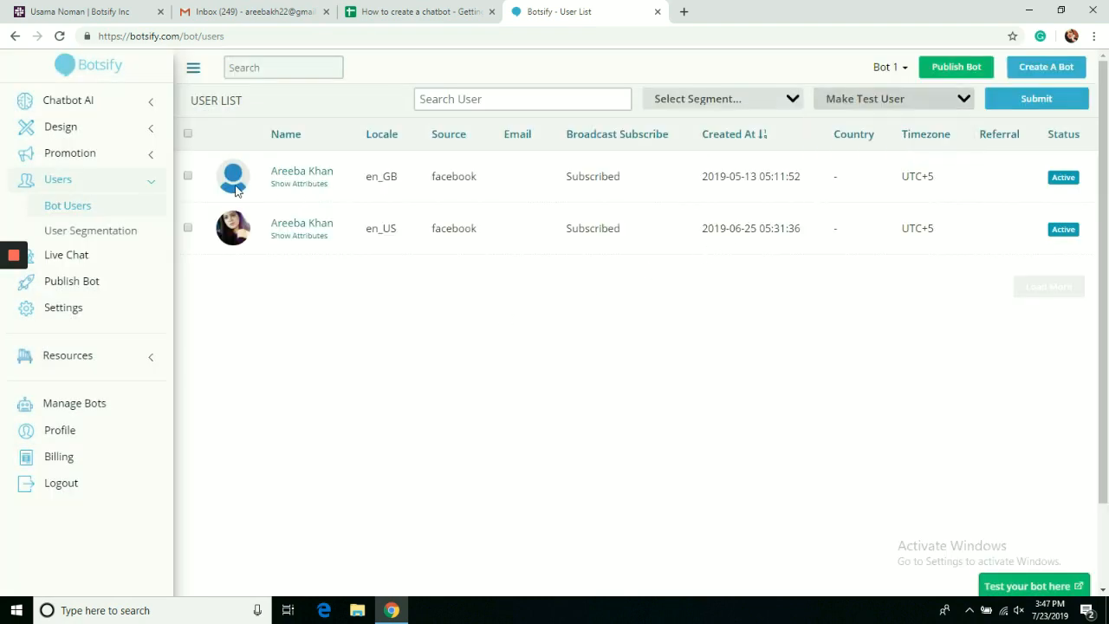
pyautogui.click(188, 177)
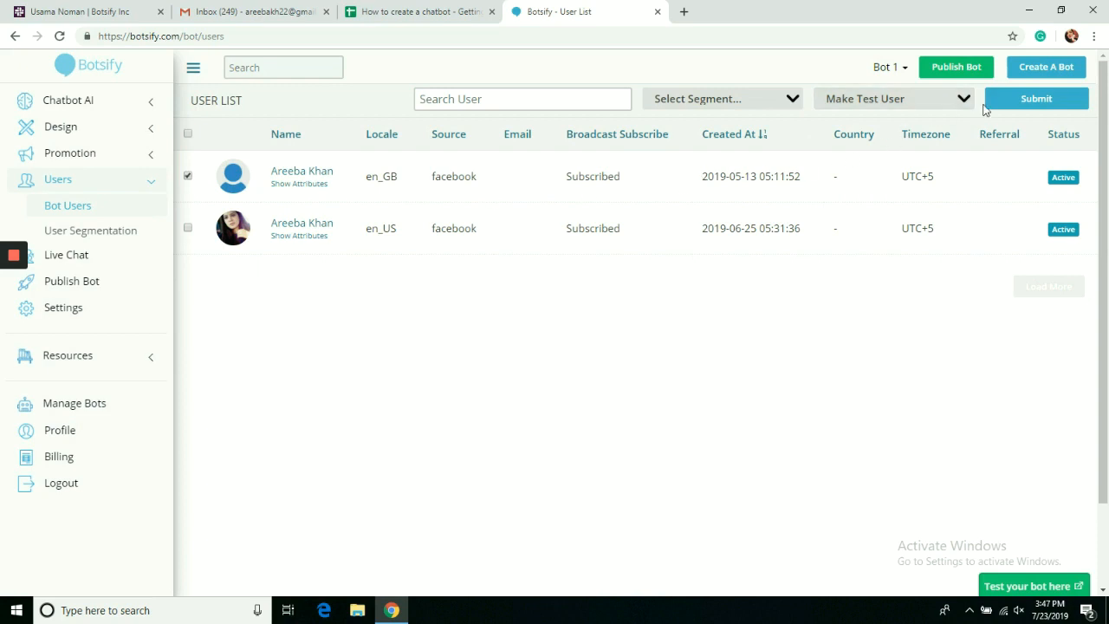
pyautogui.click(1009, 104)
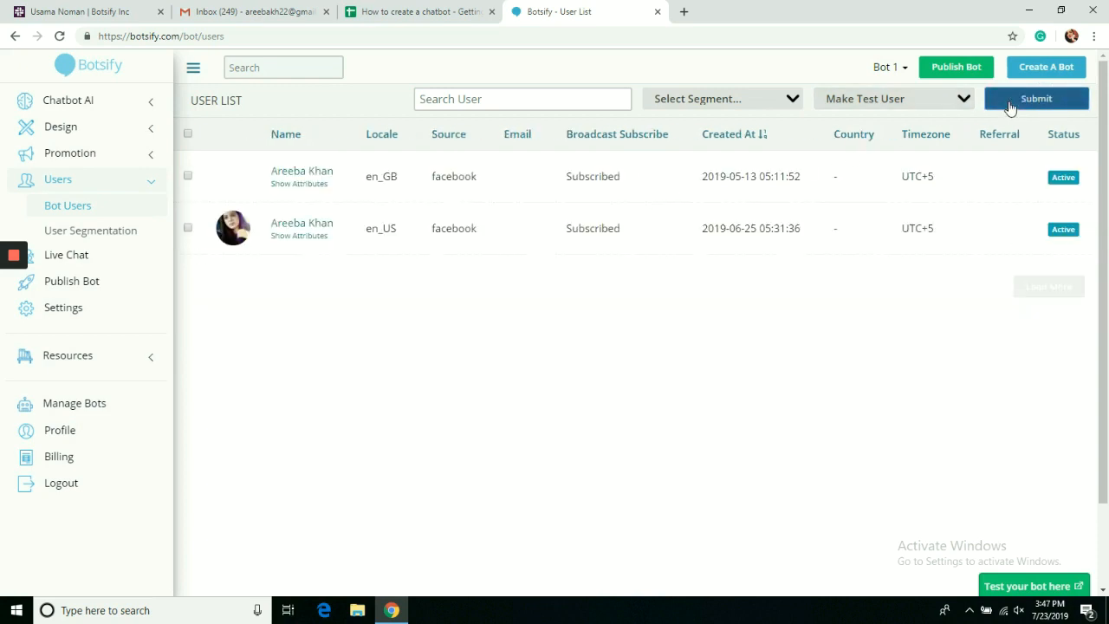
# Deactivate the en_GB user in the user list.
pyautogui.click(930, 105)
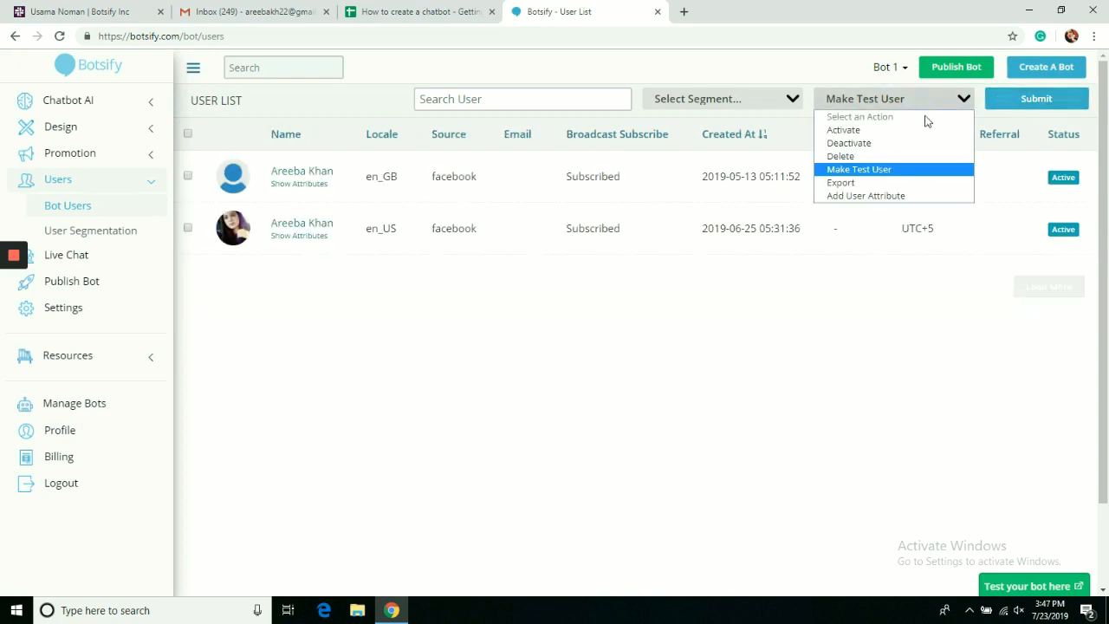
pyautogui.click(909, 143)
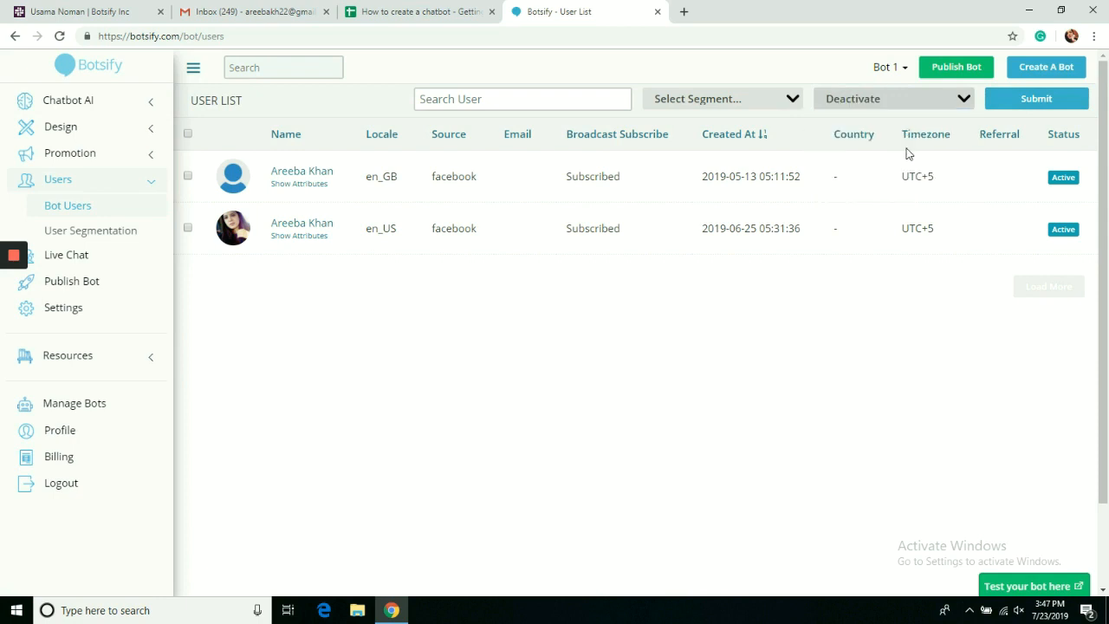
pyautogui.click(188, 176)
pyautogui.click(1023, 107)
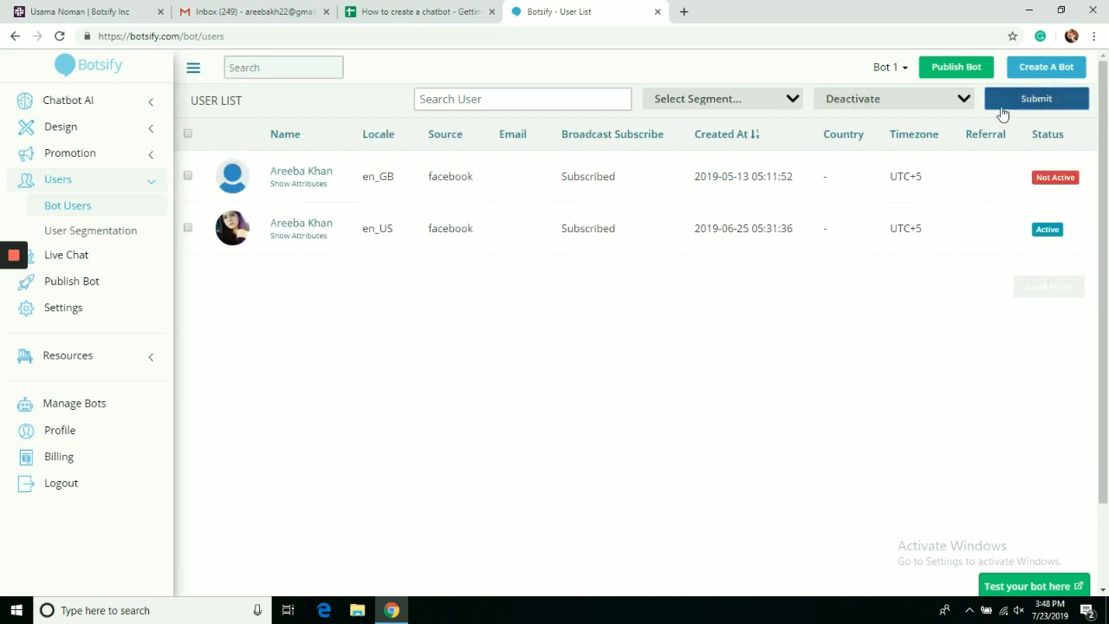
# Activate the deactivated en_GB user again.
pyautogui.click(187, 176)
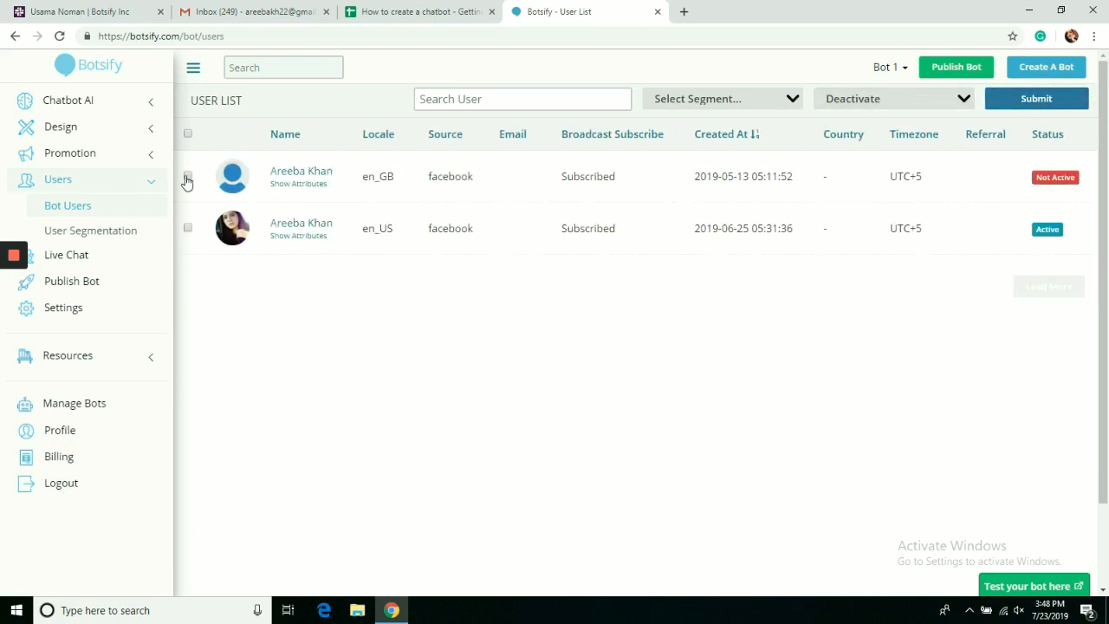
pyautogui.click(906, 102)
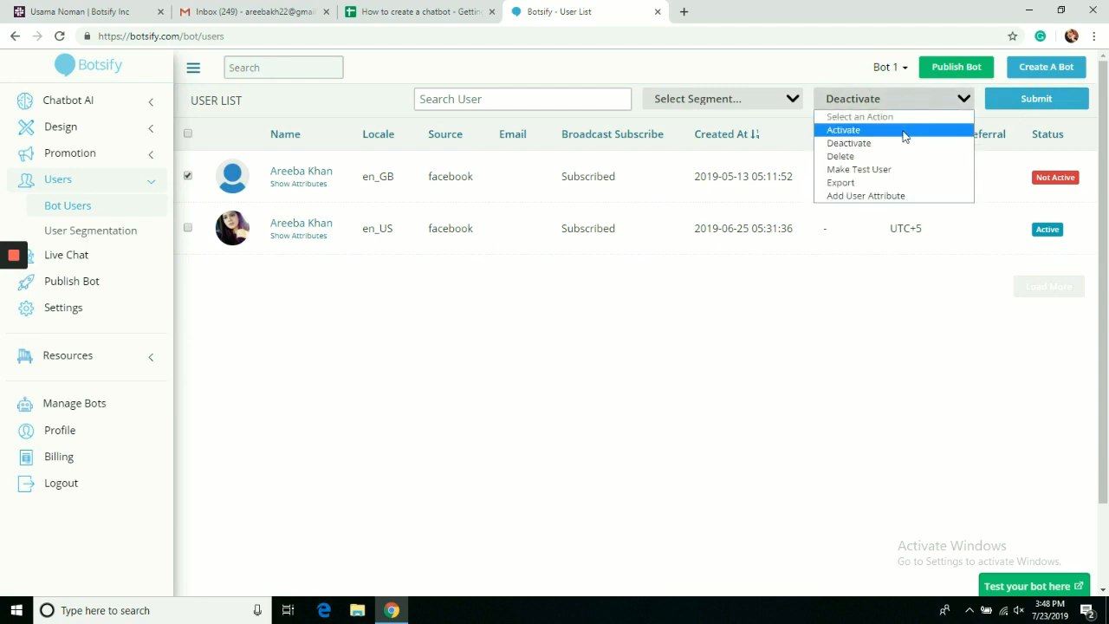
pyautogui.click(907, 128)
pyautogui.click(1044, 105)
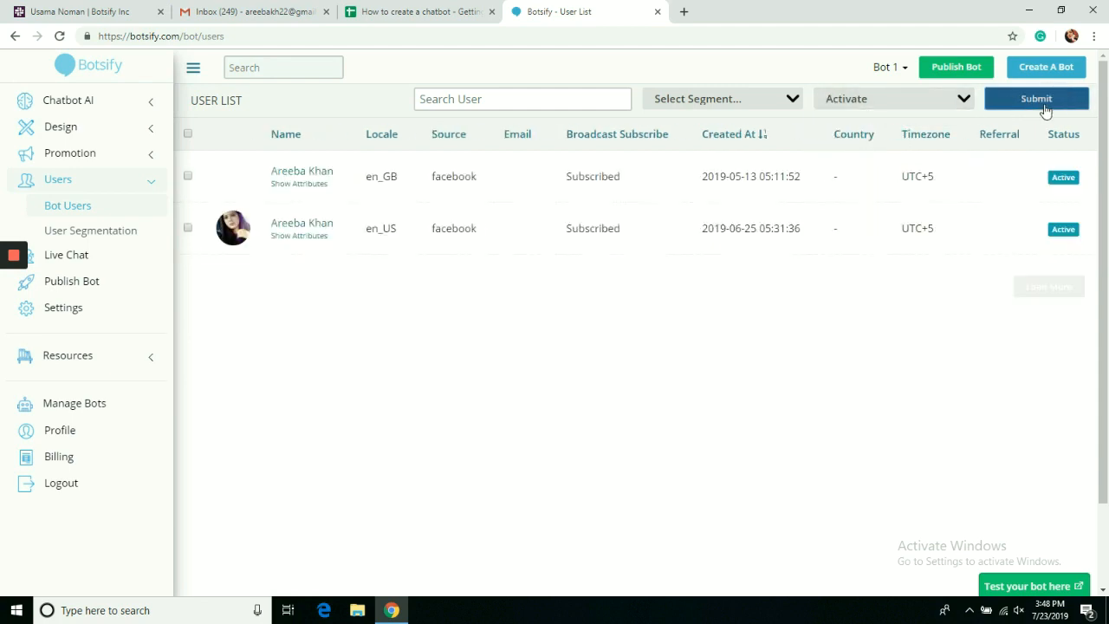
# Delete the en_GB user from the list and view the remaining user's attributes.
pyautogui.click(897, 102)
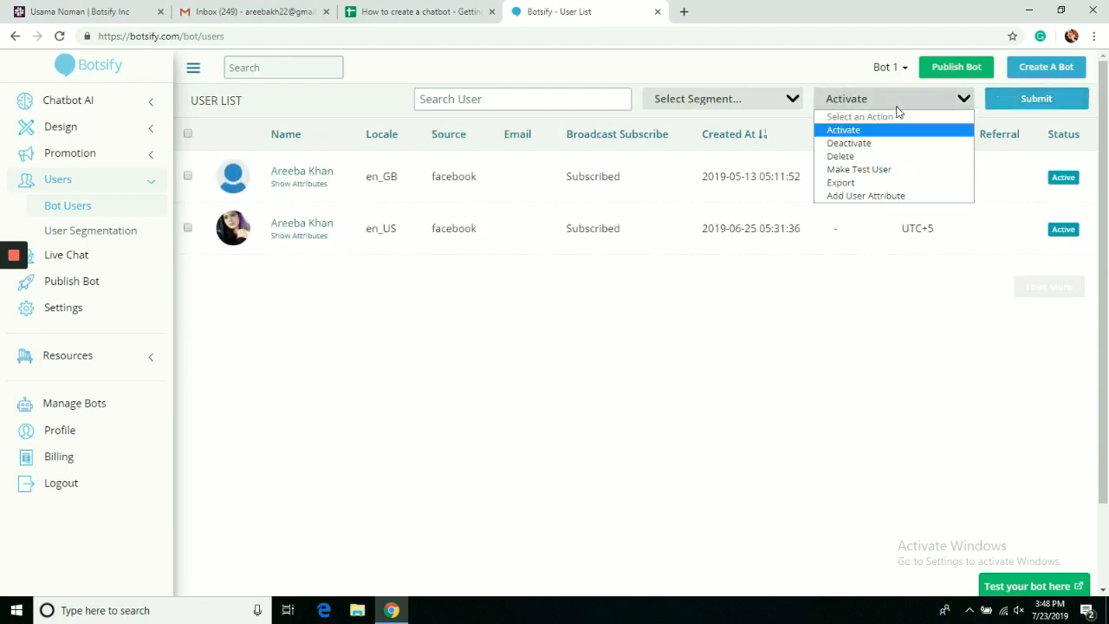
pyautogui.click(866, 157)
pyautogui.click(187, 176)
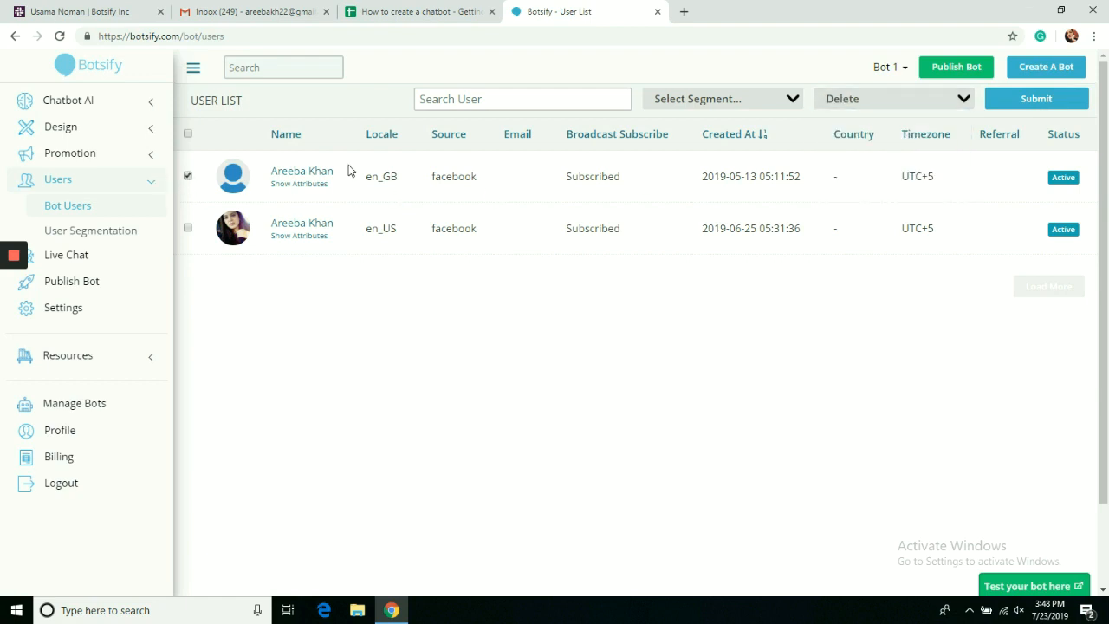
pyautogui.click(1036, 106)
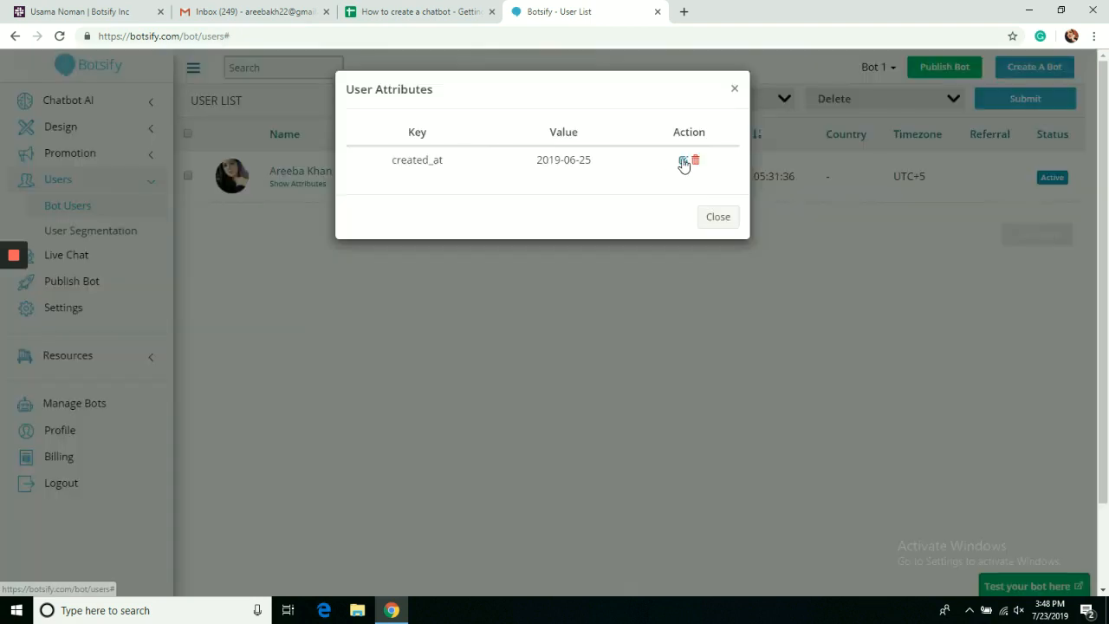
pyautogui.click(717, 217)
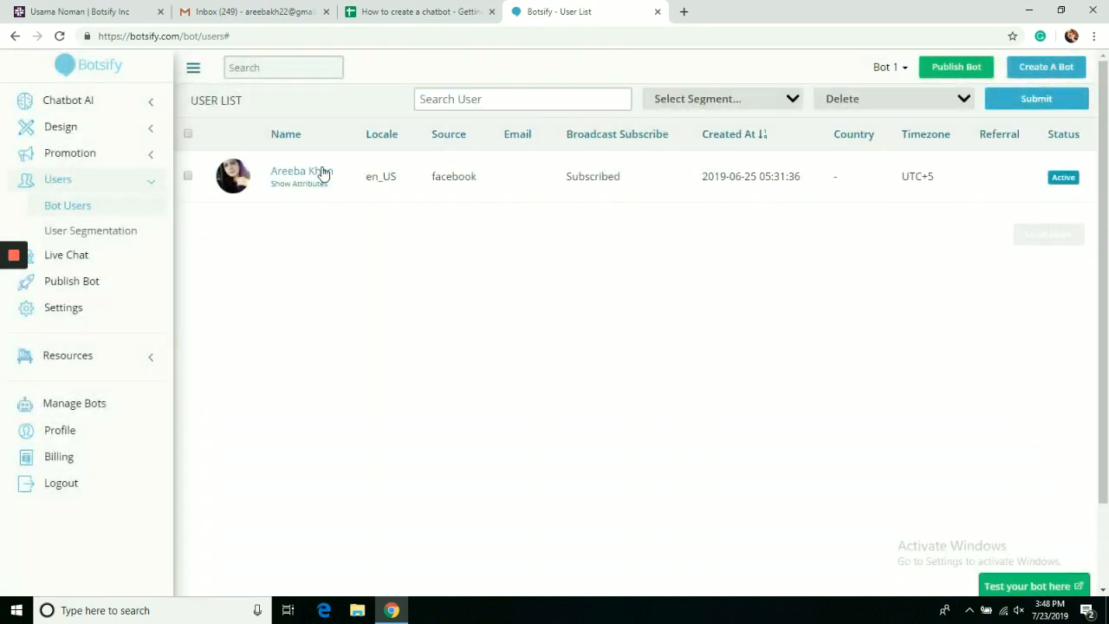
# Add the attribute contest_player with the value True to the remaining en_US user.
pyautogui.click(187, 178)
pyautogui.click(861, 97)
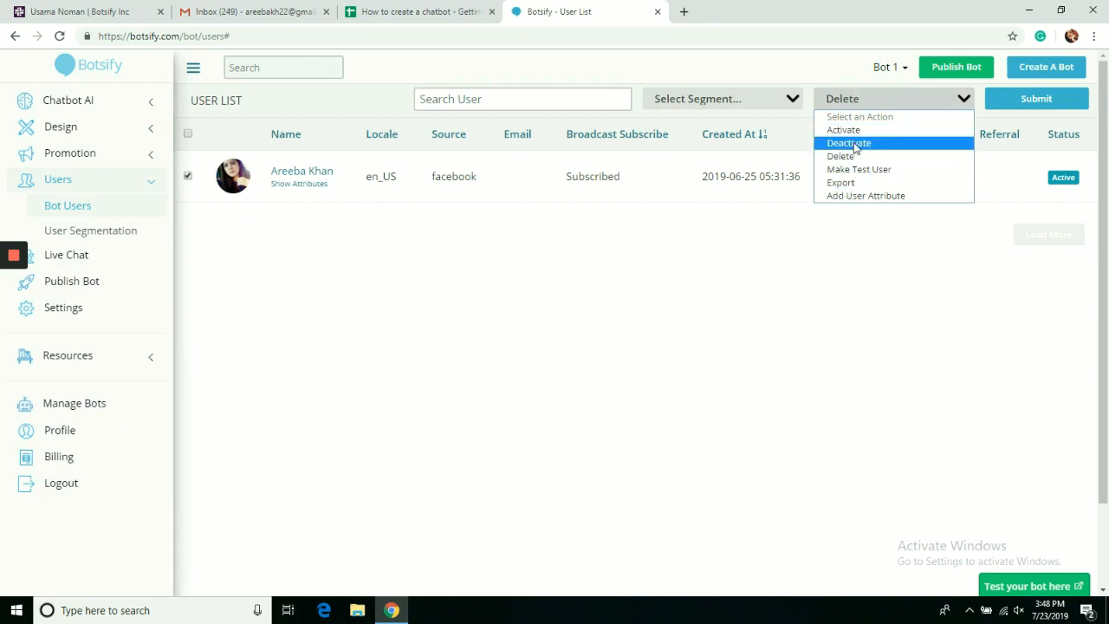
pyautogui.click(855, 196)
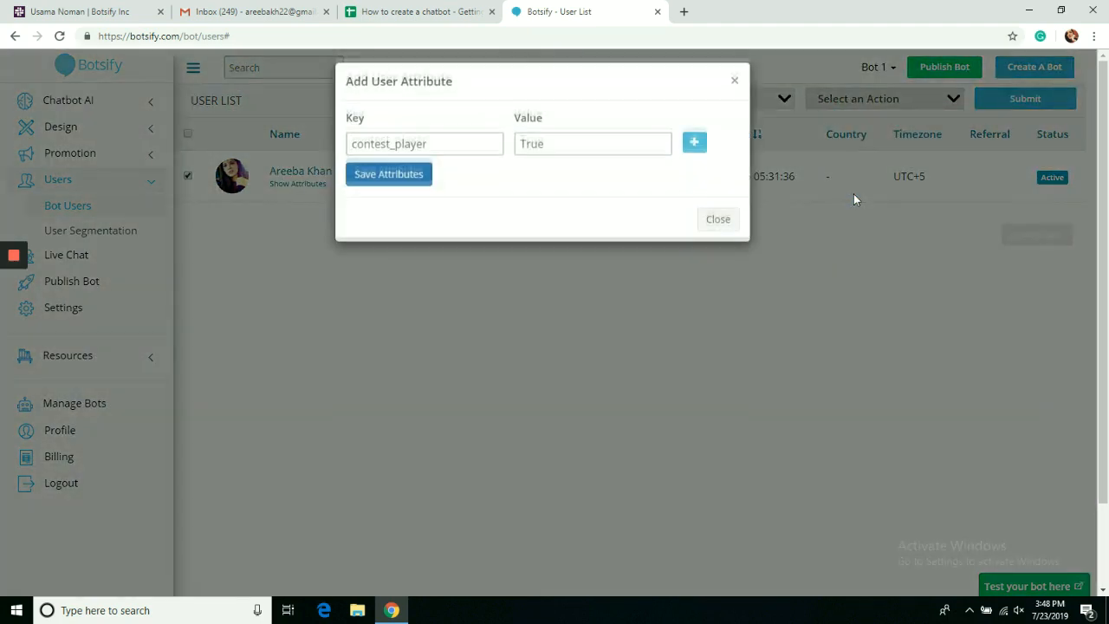
pyautogui.click(543, 149)
pyautogui.click(409, 183)
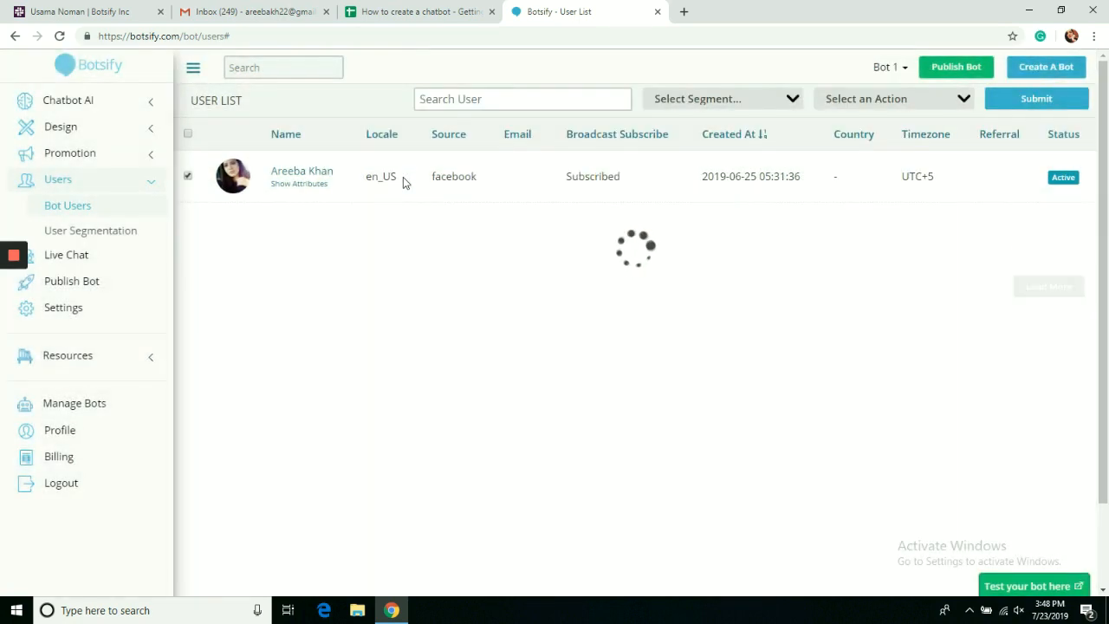
# Start a new user segment named "Facebook contest participants".
pyautogui.click(113, 230)
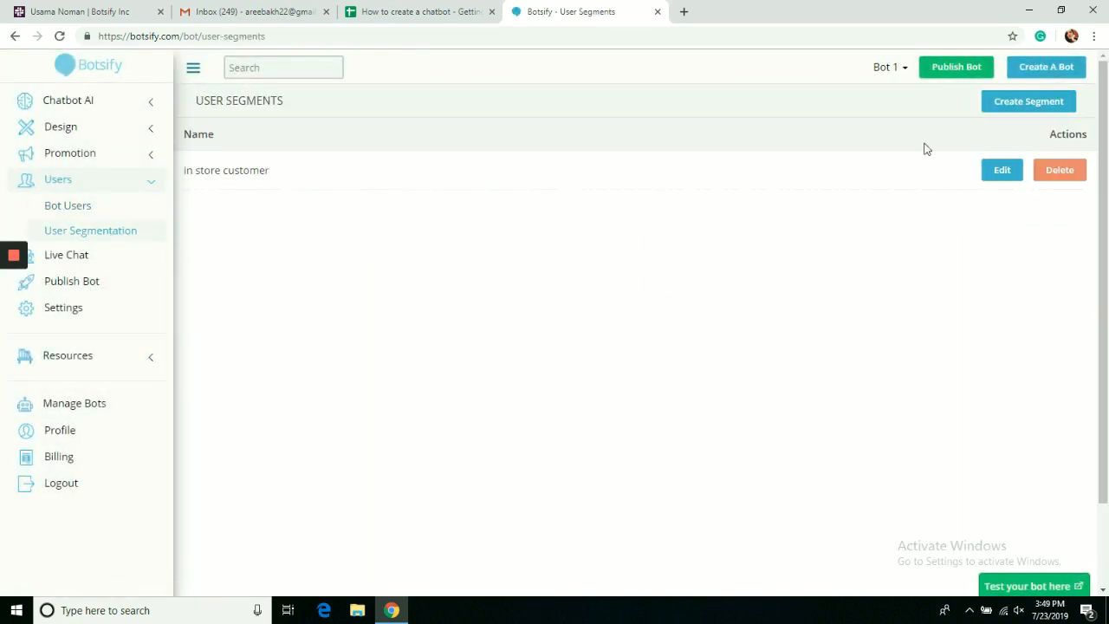
pyautogui.click(1015, 109)
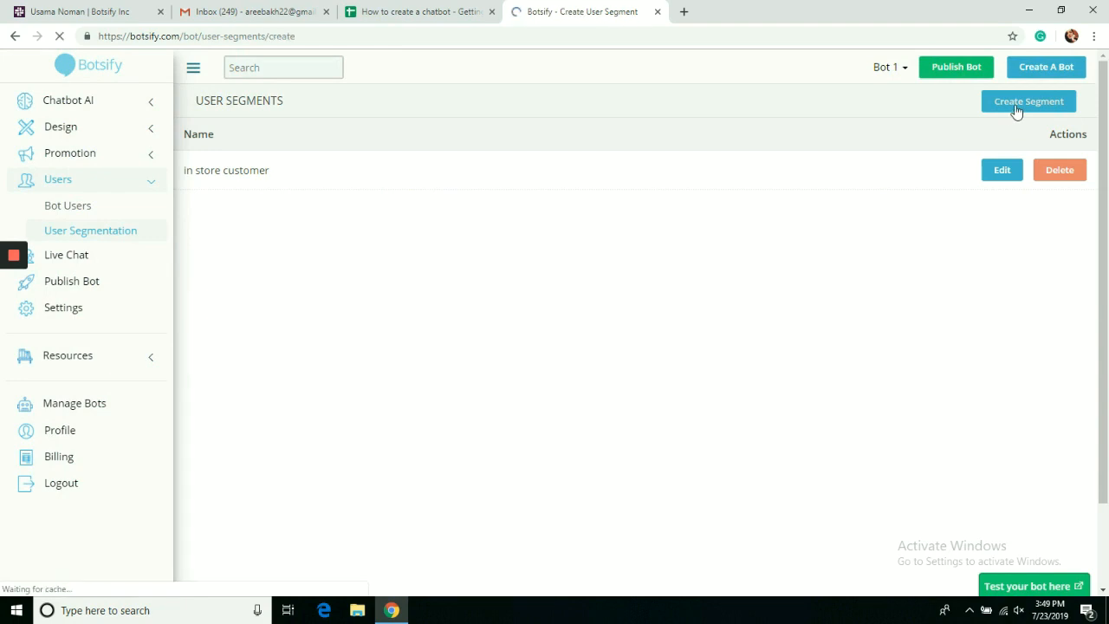
pyautogui.click(531, 198)
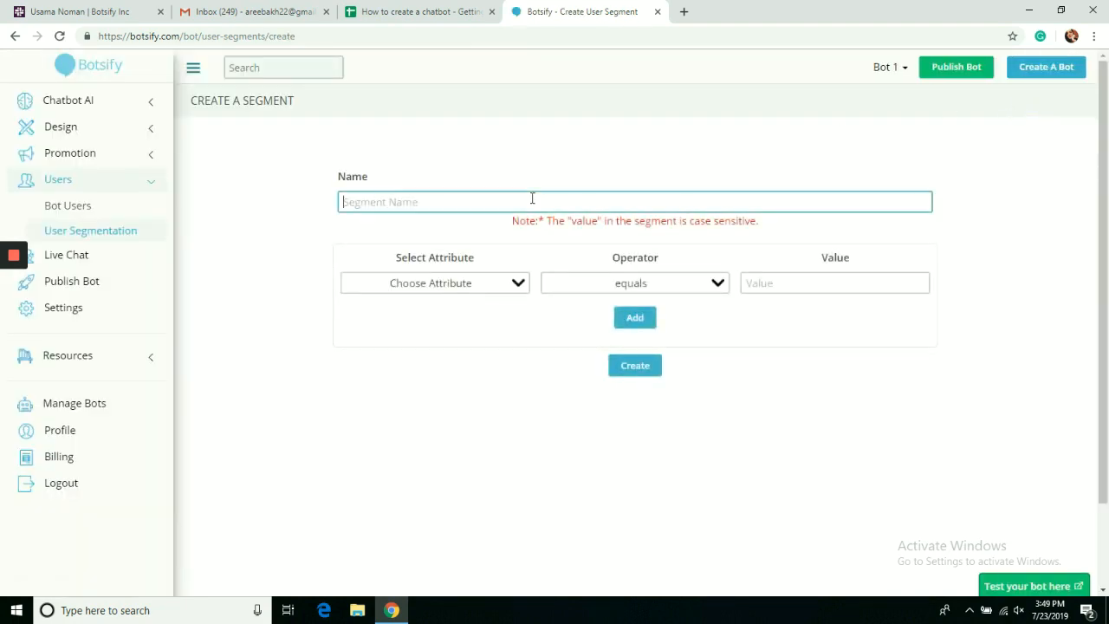
pyautogui.write('Facebook contest participants')
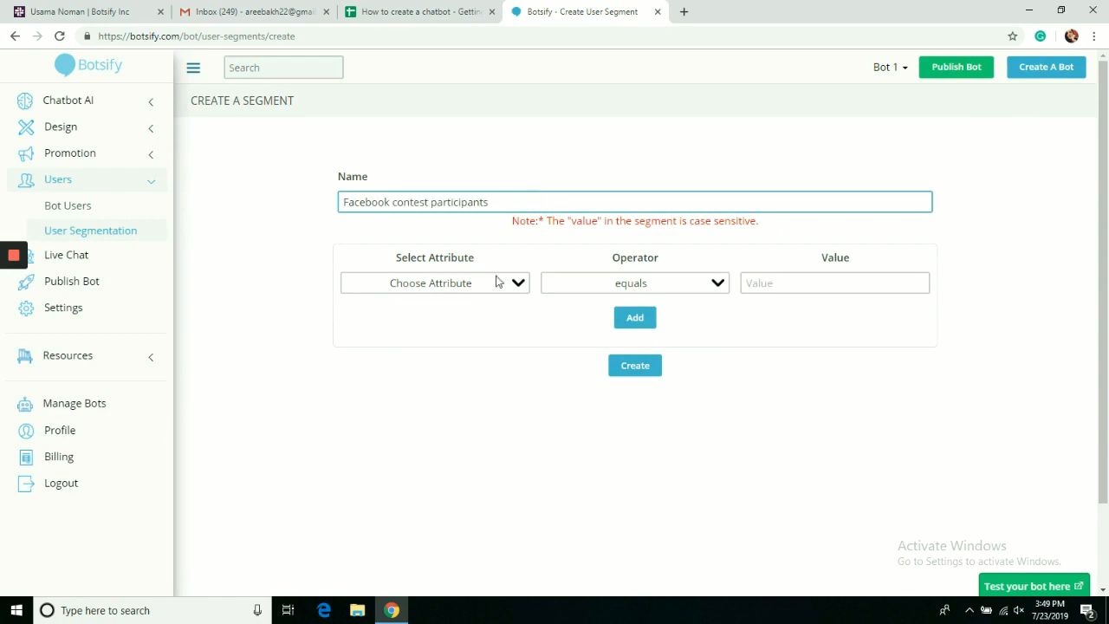
# Define the segment condition as attribute contest_player with the operator equals and the value True.
pyautogui.click(496, 286)
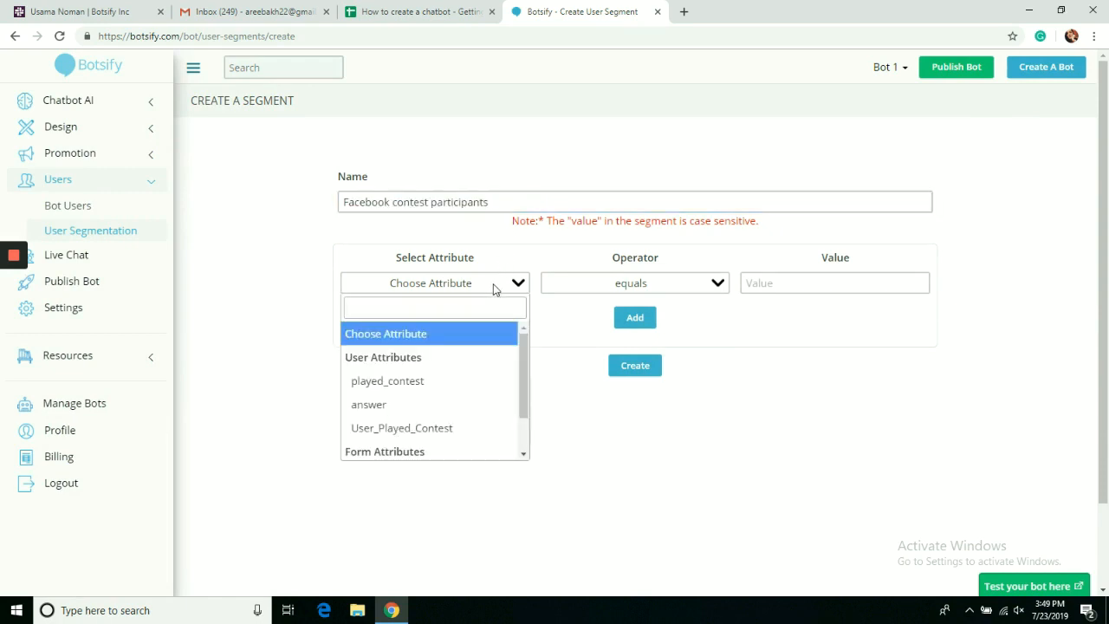
pyautogui.moveTo(527, 368); pyautogui.dragTo(526, 408)
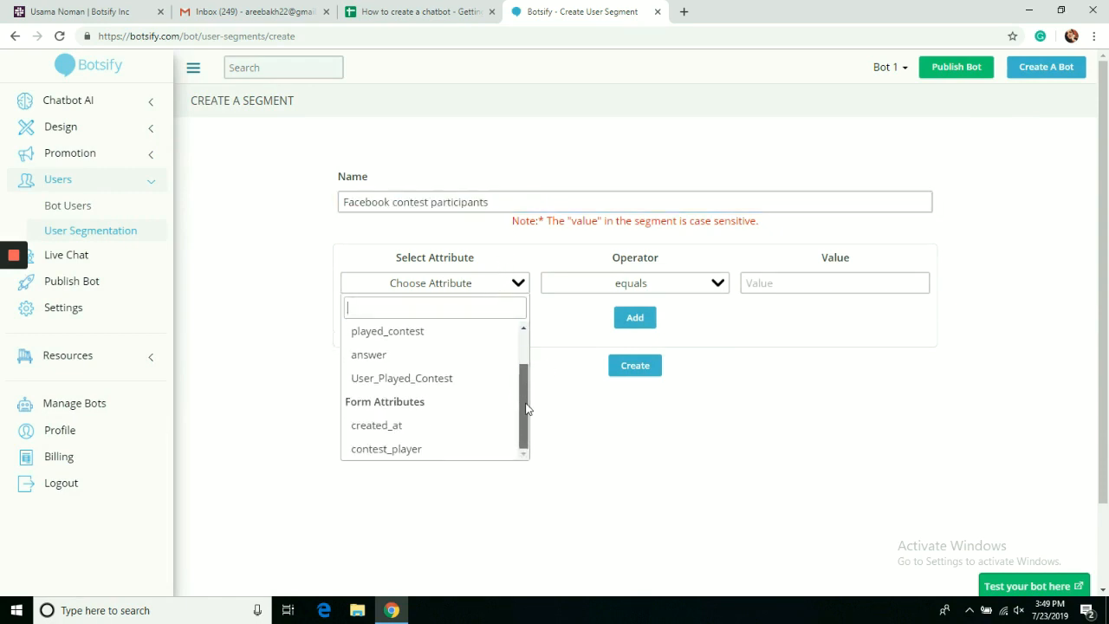
pyautogui.click(465, 447)
pyautogui.click(777, 289)
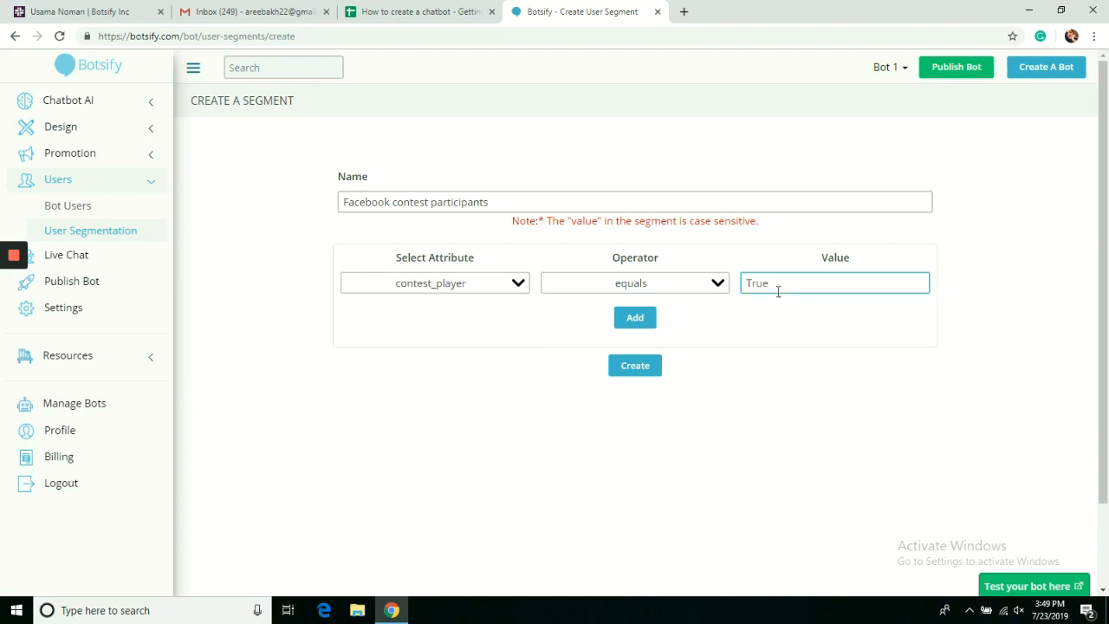
pyautogui.click(716, 286)
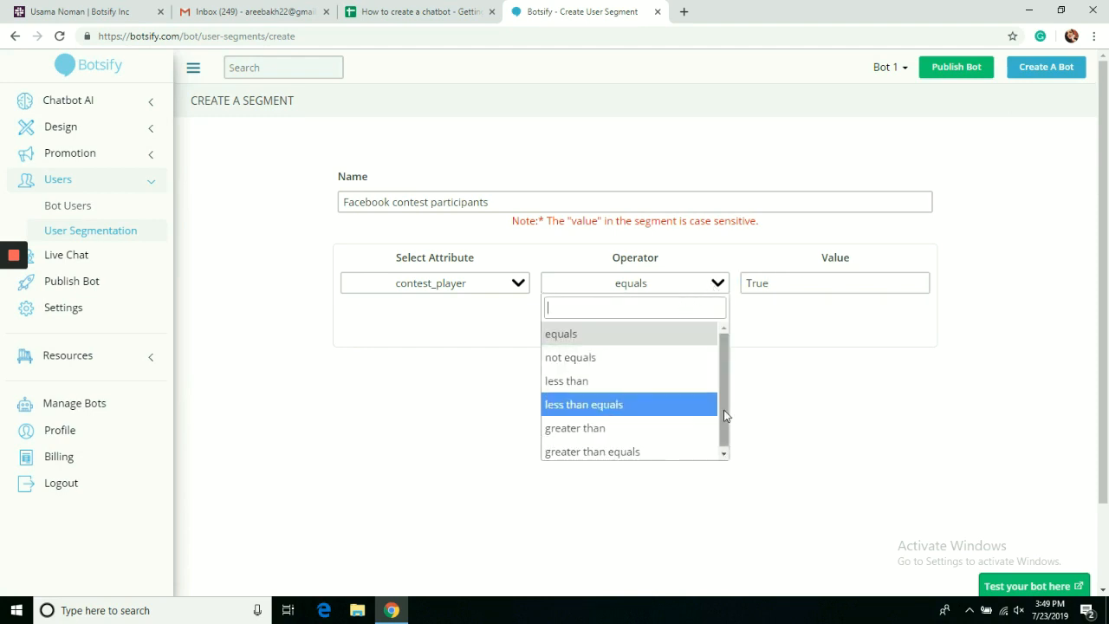
pyautogui.moveTo(724, 410); pyautogui.dragTo(725, 430)
pyautogui.moveTo(722, 379); pyautogui.dragTo(723, 357)
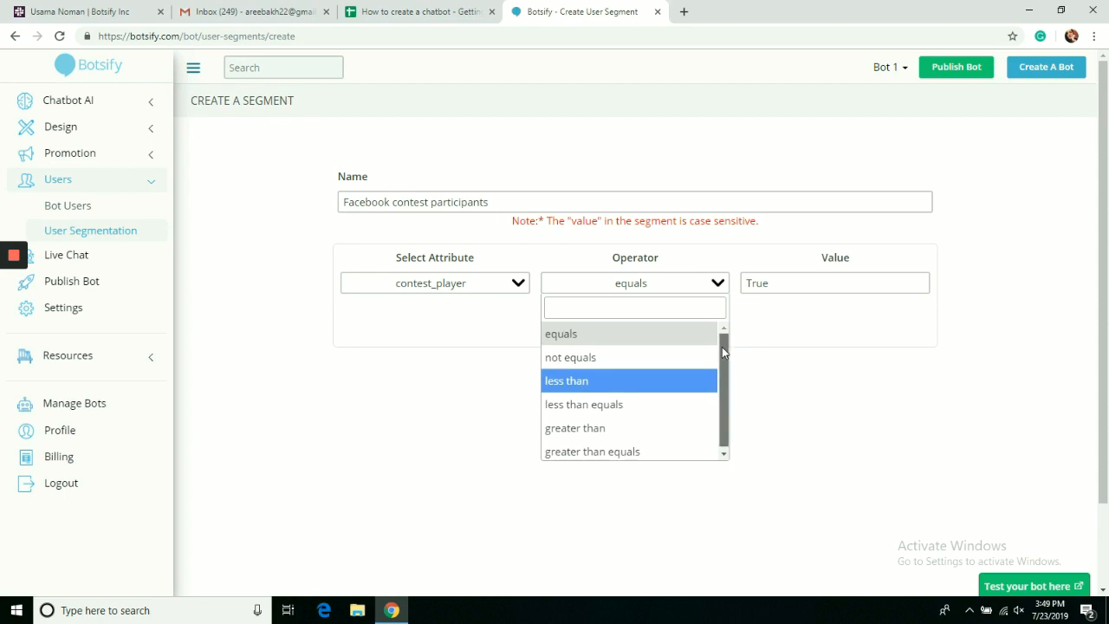
pyautogui.click(634, 337)
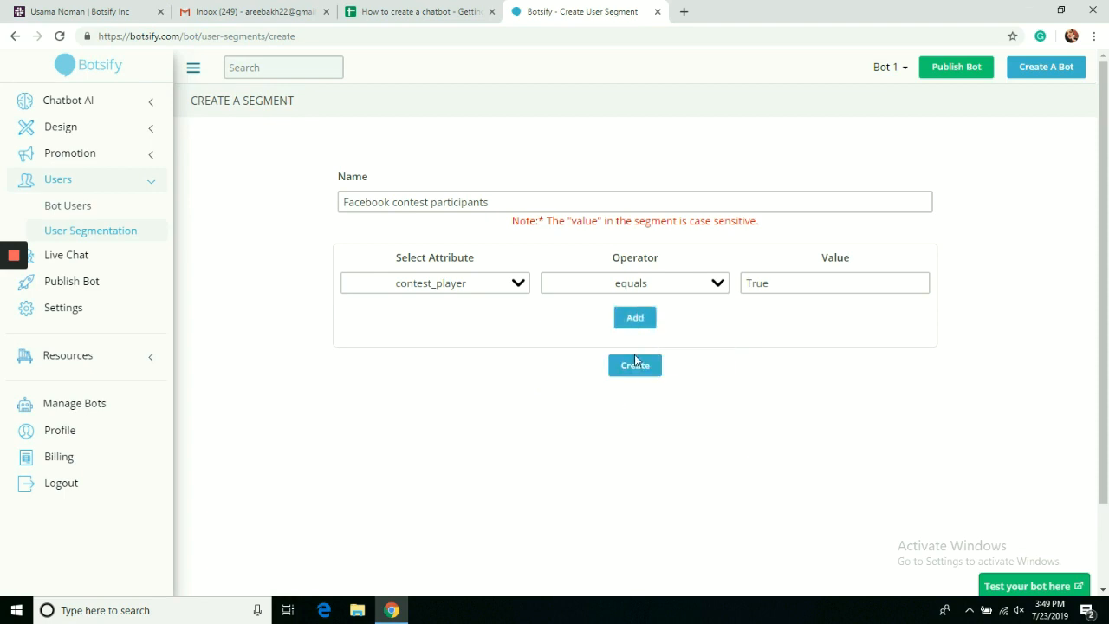
# Add a second condition row, remove it again, and create the segment with the single contest_player condition.
pyautogui.click(635, 319)
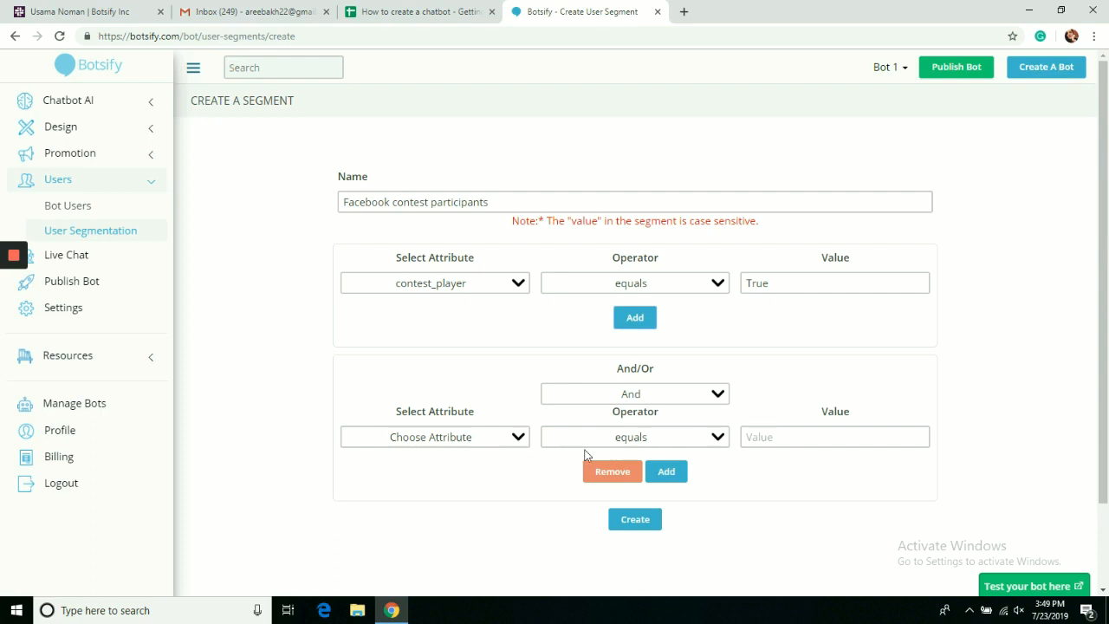
pyautogui.click(613, 473)
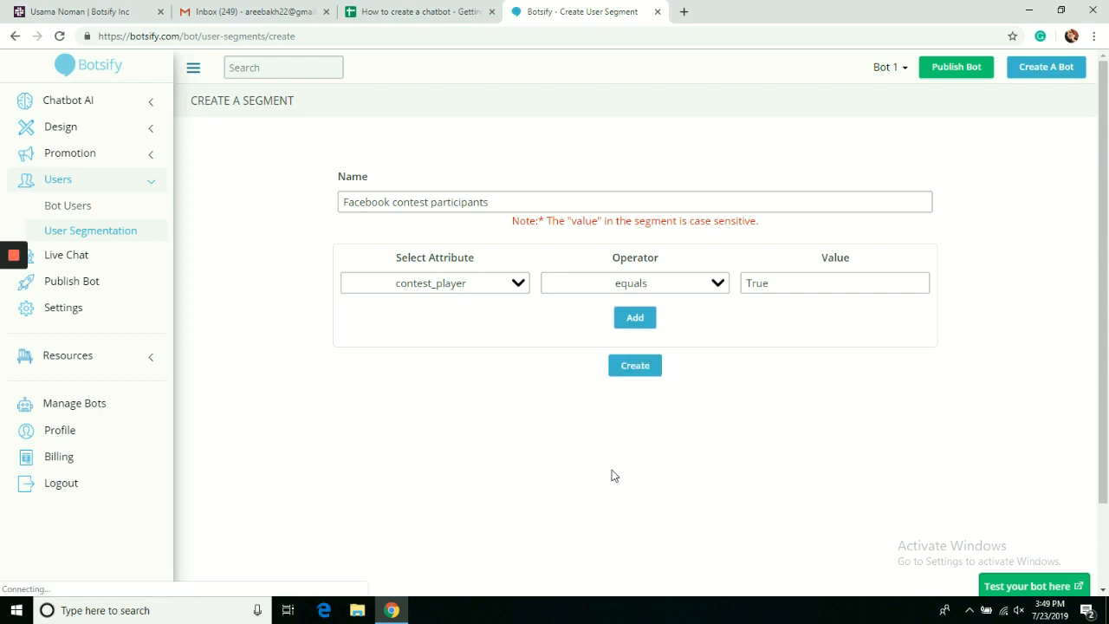
pyautogui.click(641, 365)
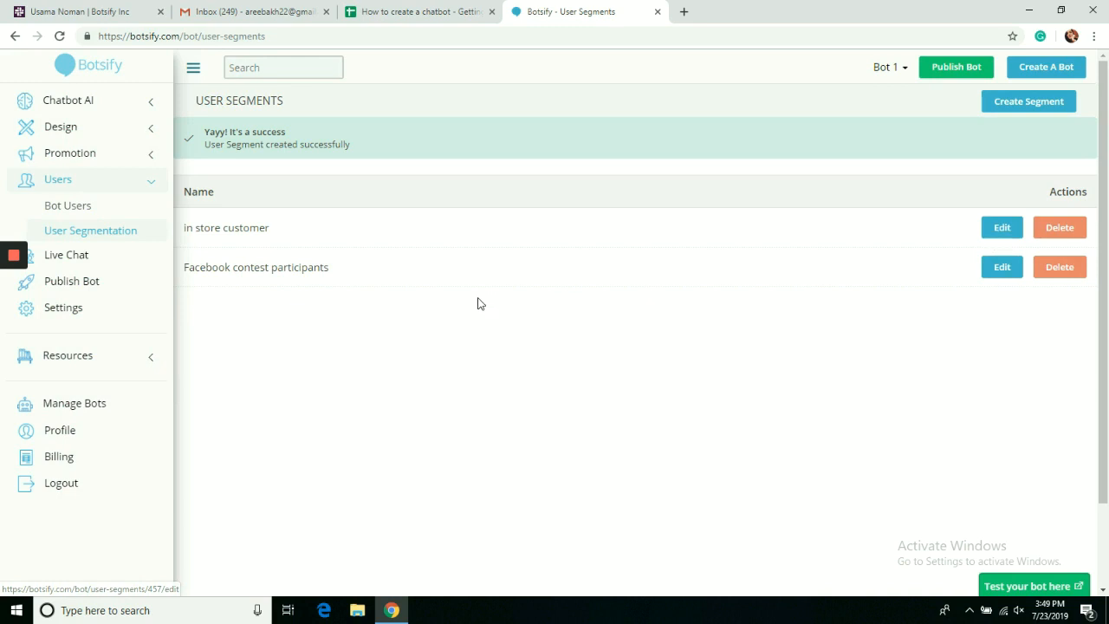
# Open the bot users list and filter it by the Facebook contest participants segment.
pyautogui.click(59, 213)
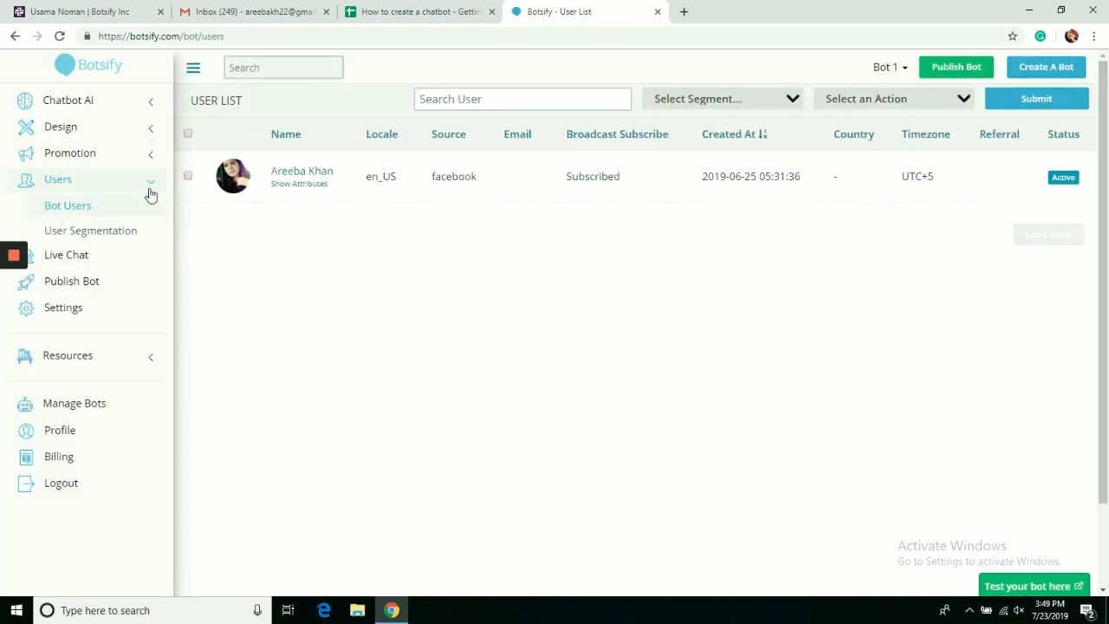
pyautogui.click(747, 98)
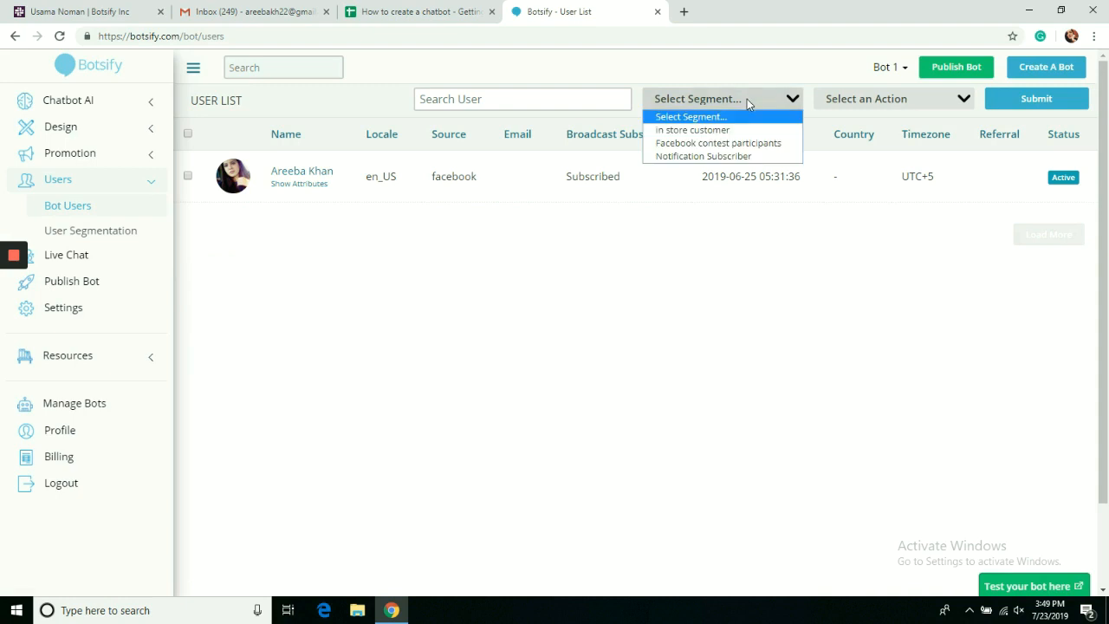
pyautogui.click(742, 144)
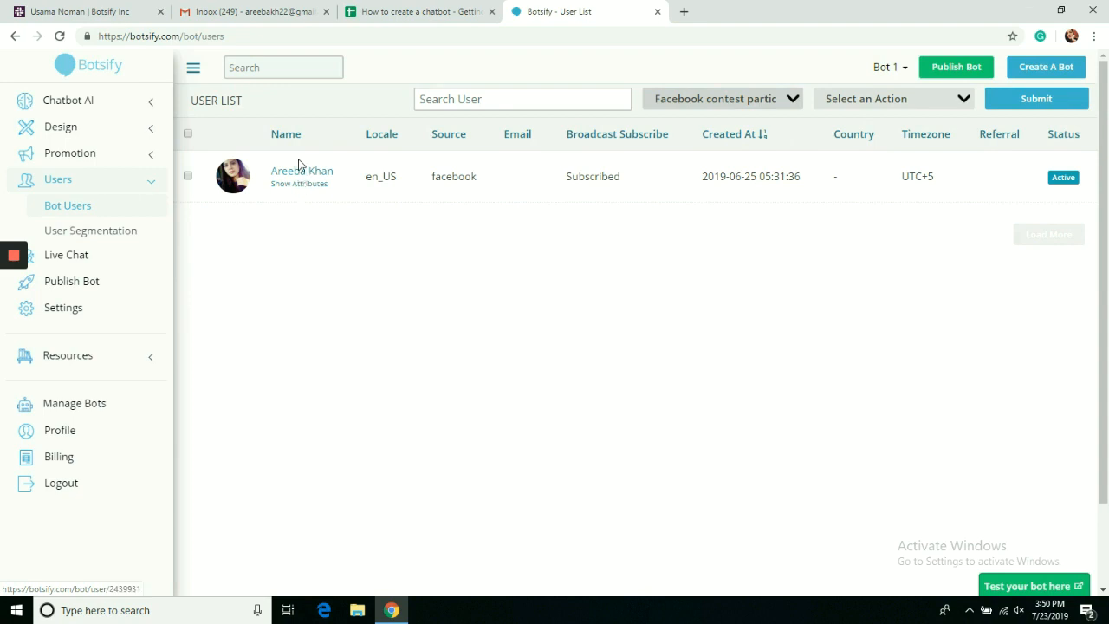
# Set the en_US user's contest_player attribute to lowercase true and save it.
pyautogui.click(302, 184)
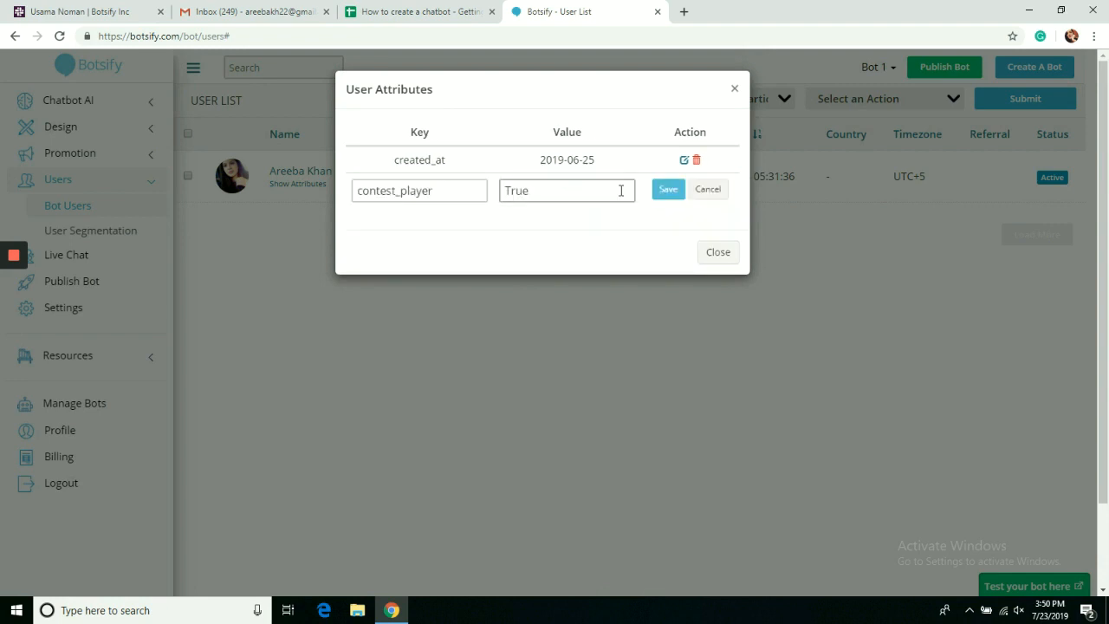
pyautogui.click(510, 190)
pyautogui.press('BackSpace')
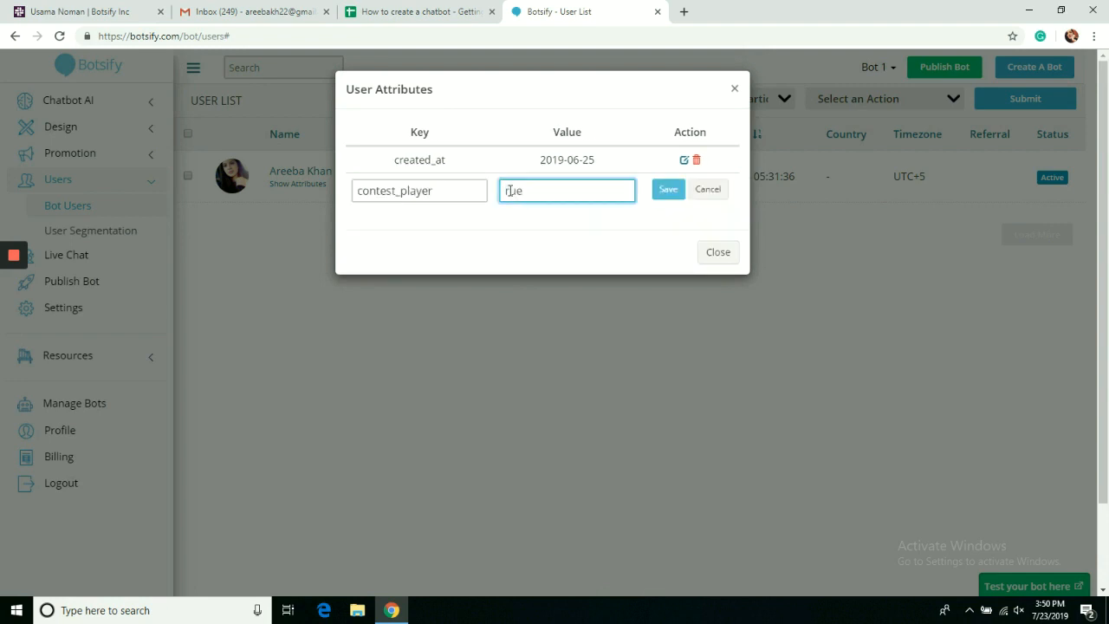
pyautogui.click(660, 196)
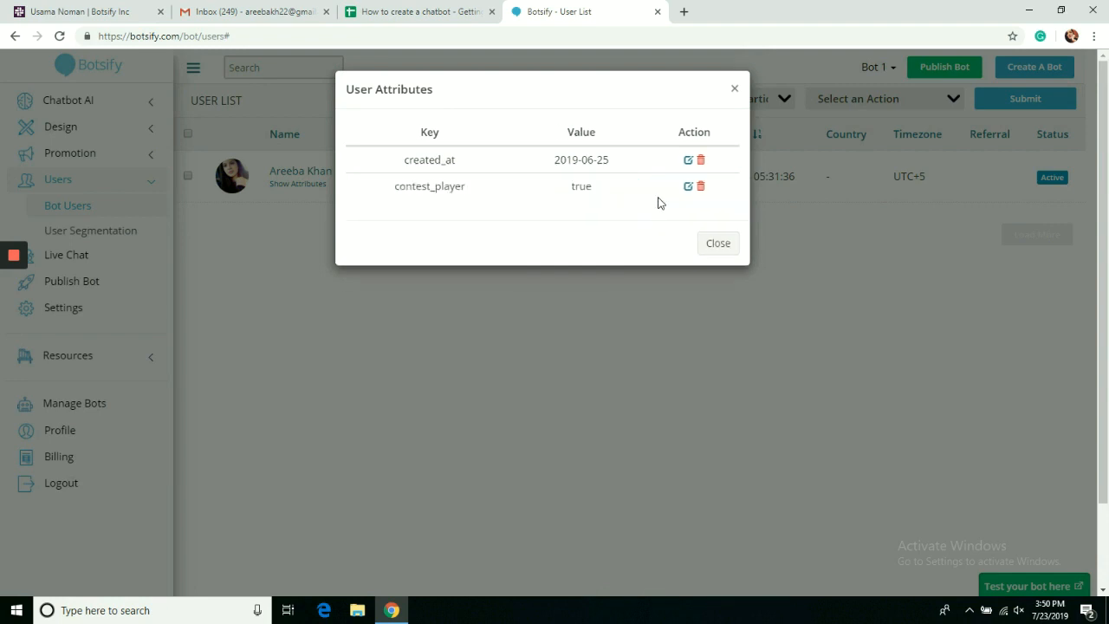
pyautogui.click(718, 250)
# Reload the user list and filter it by the Facebook contest participants segment.
pyautogui.click(58, 37)
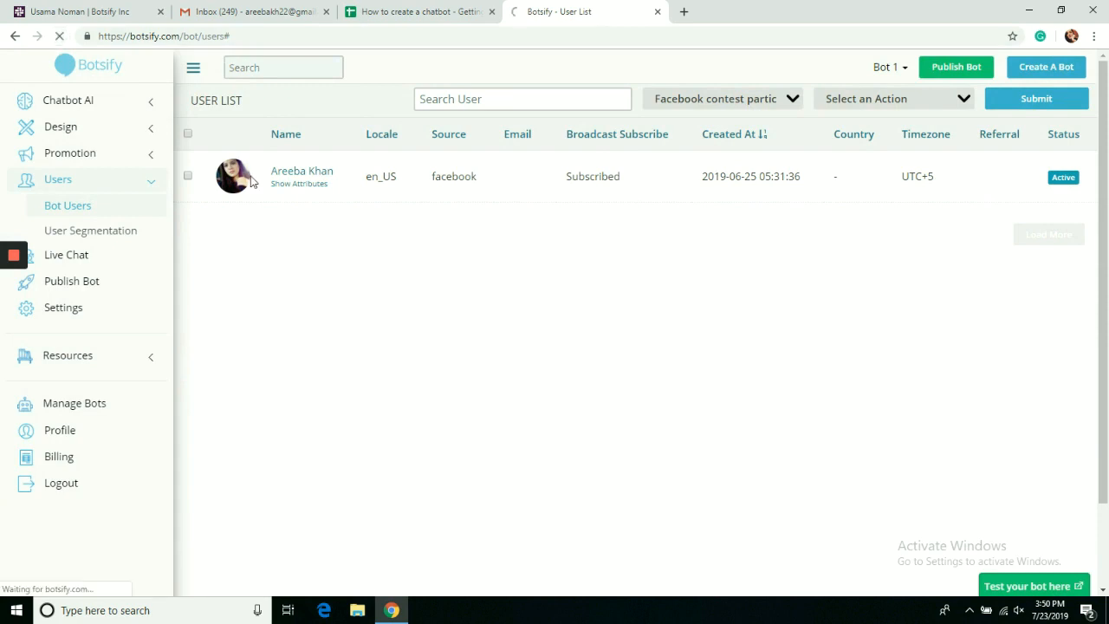
pyautogui.click(710, 99)
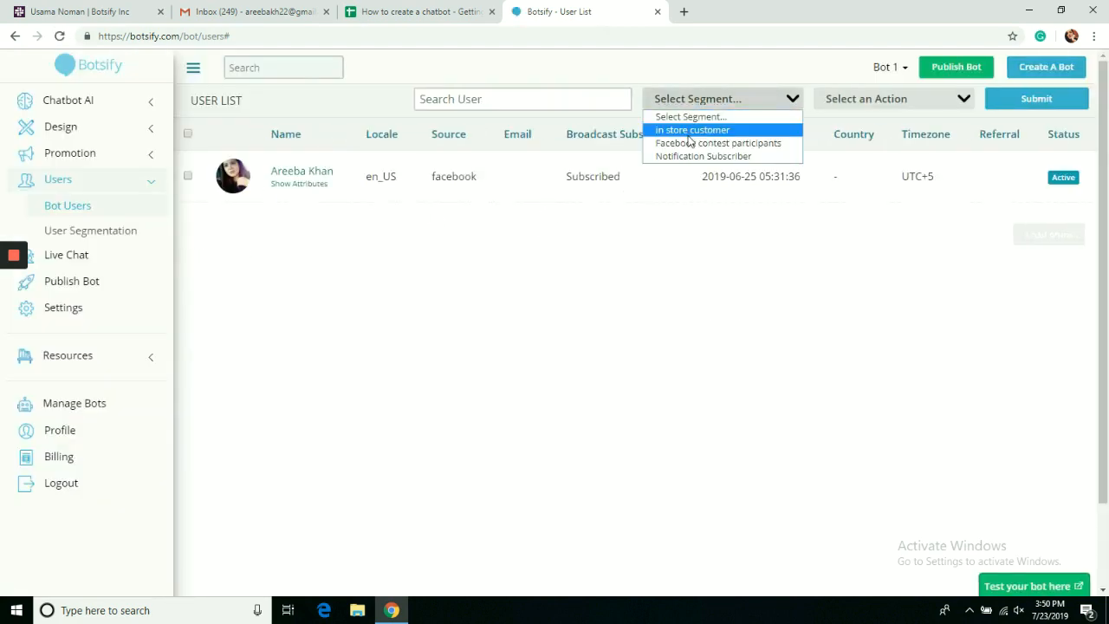
pyautogui.click(693, 142)
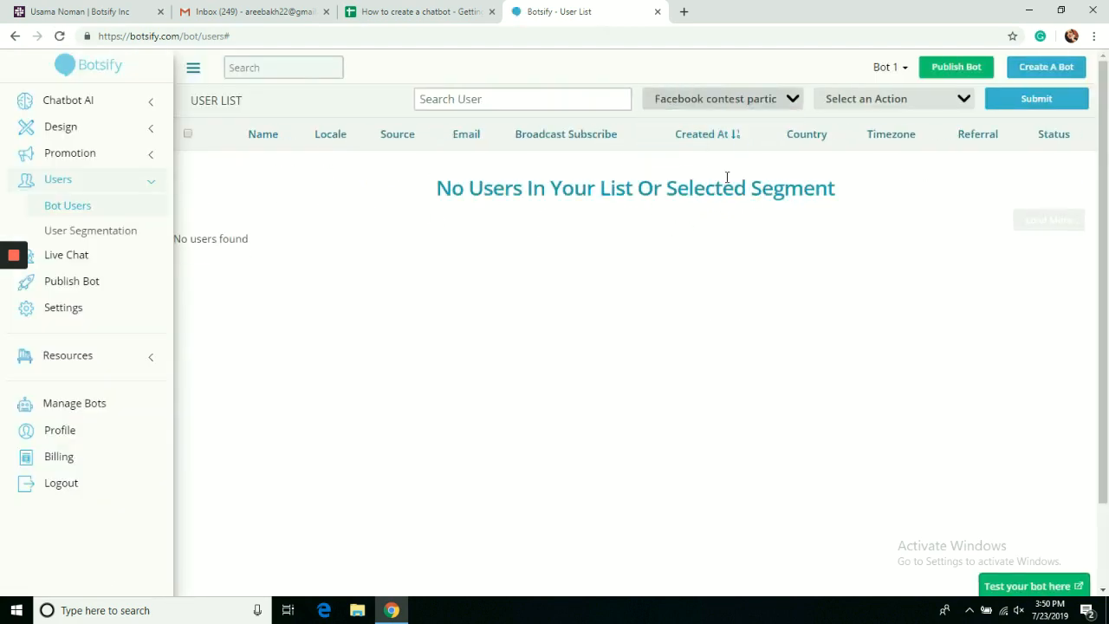
# Set the en_US user's contest_player attribute to True with a capital T and filter the list by Facebook contest participants.
pyautogui.click(723, 101)
pyautogui.click(715, 130)
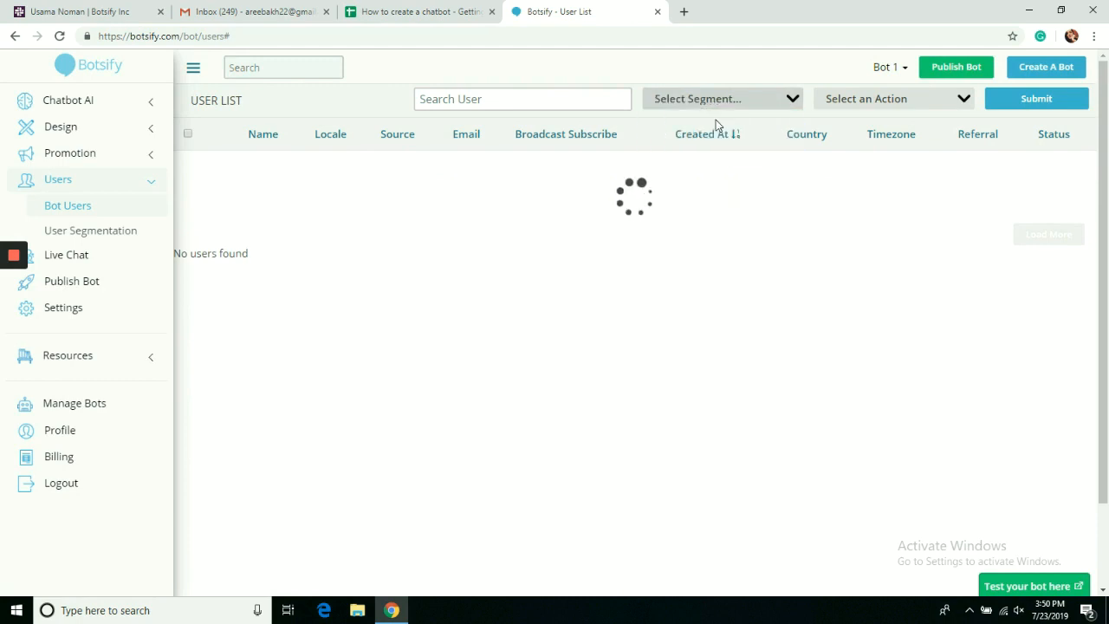
pyautogui.click(307, 185)
pyautogui.click(688, 185)
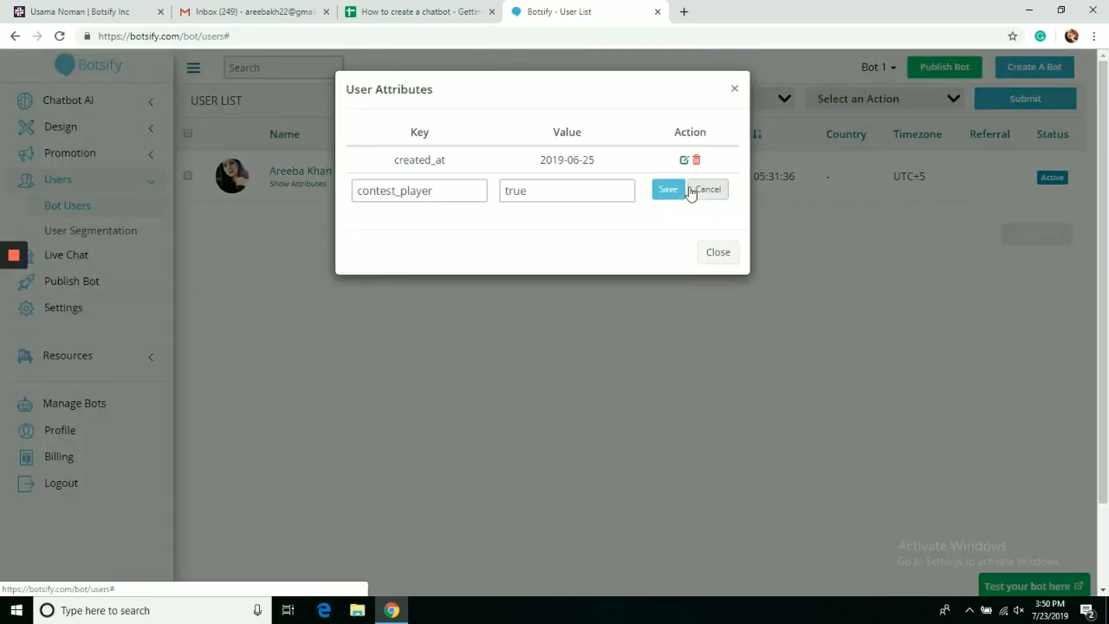
pyautogui.click(509, 189)
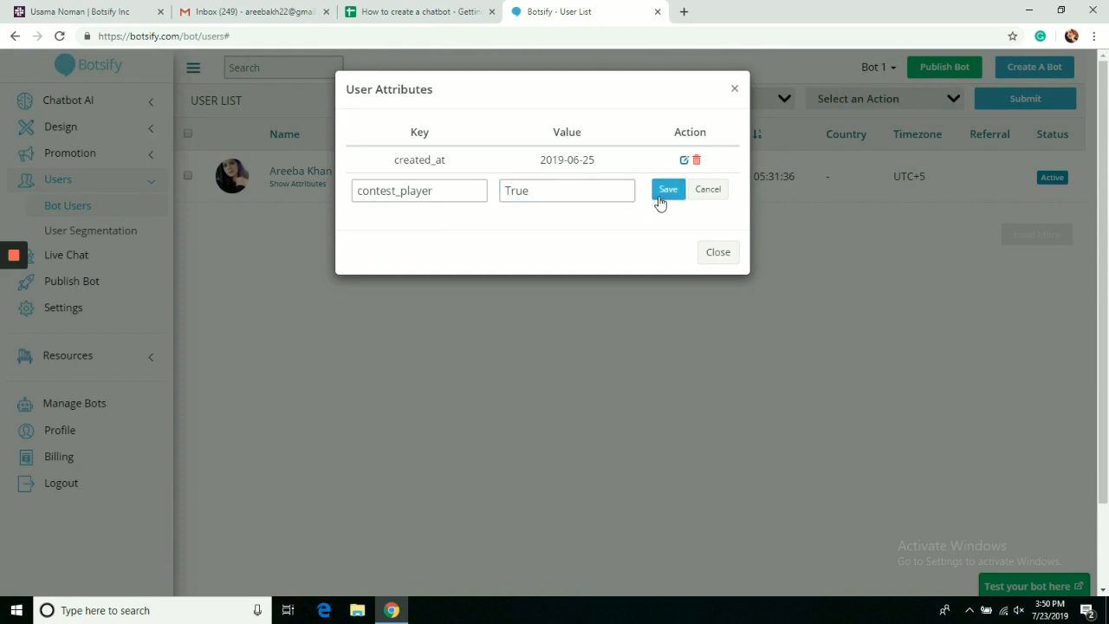
pyautogui.click(661, 196)
pyautogui.click(716, 253)
pyautogui.click(722, 99)
pyautogui.click(693, 143)
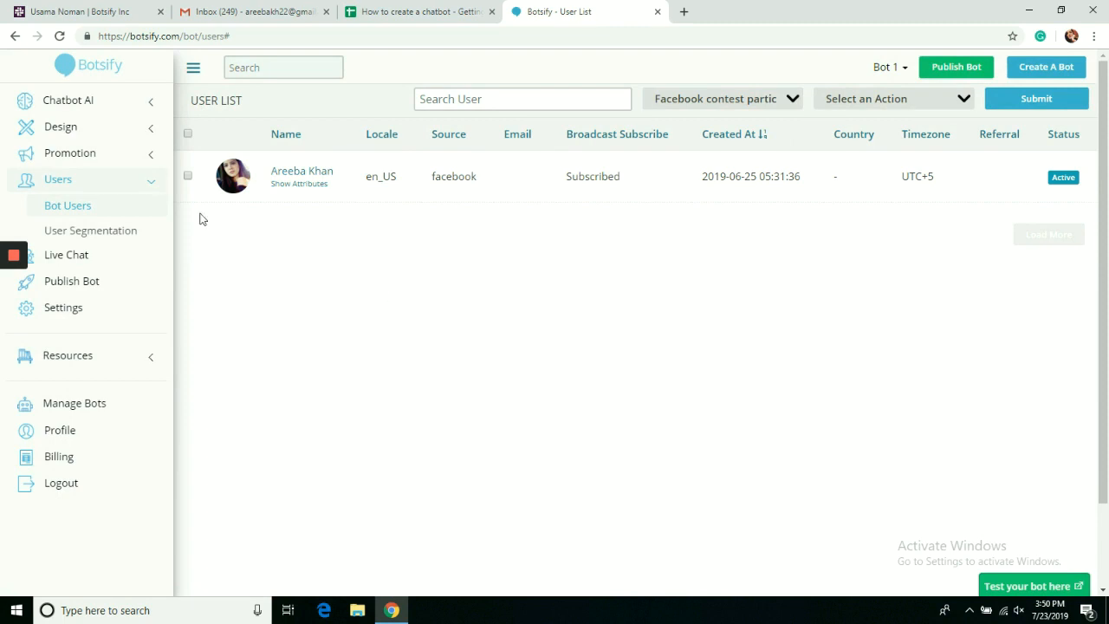
pyautogui.click(148, 154)
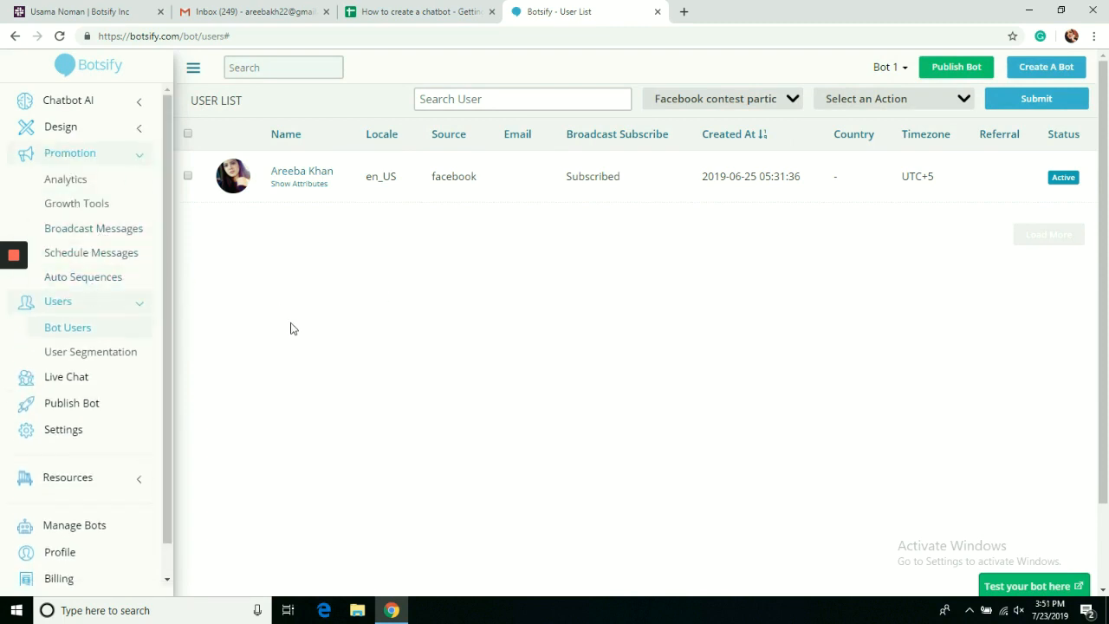
pyautogui.click(126, 154)
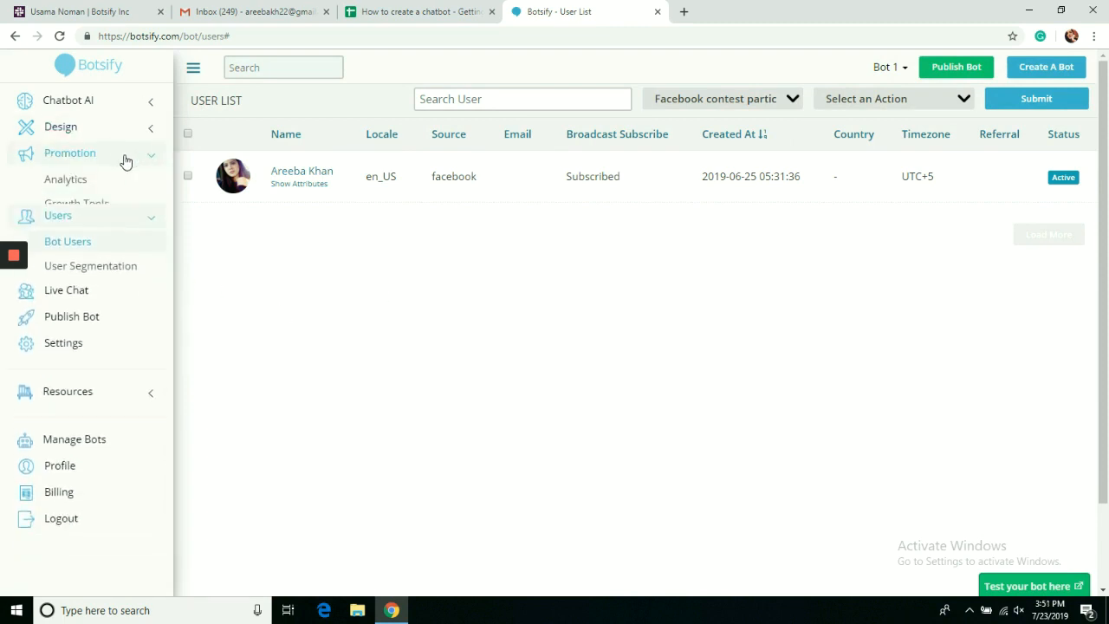
pyautogui.click(148, 154)
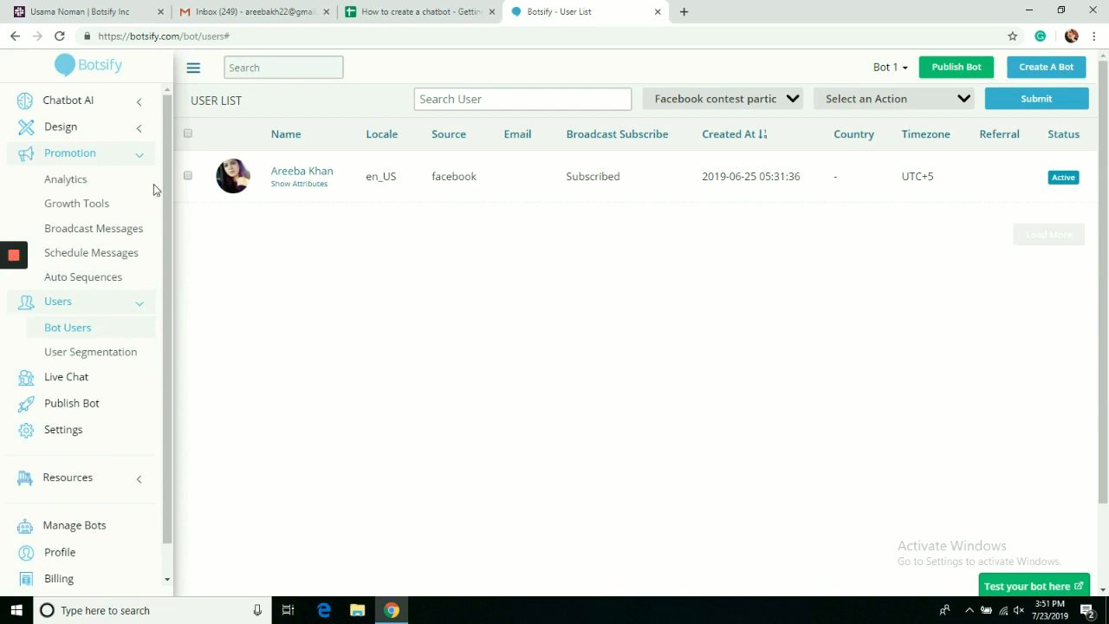
pyautogui.click(126, 161)
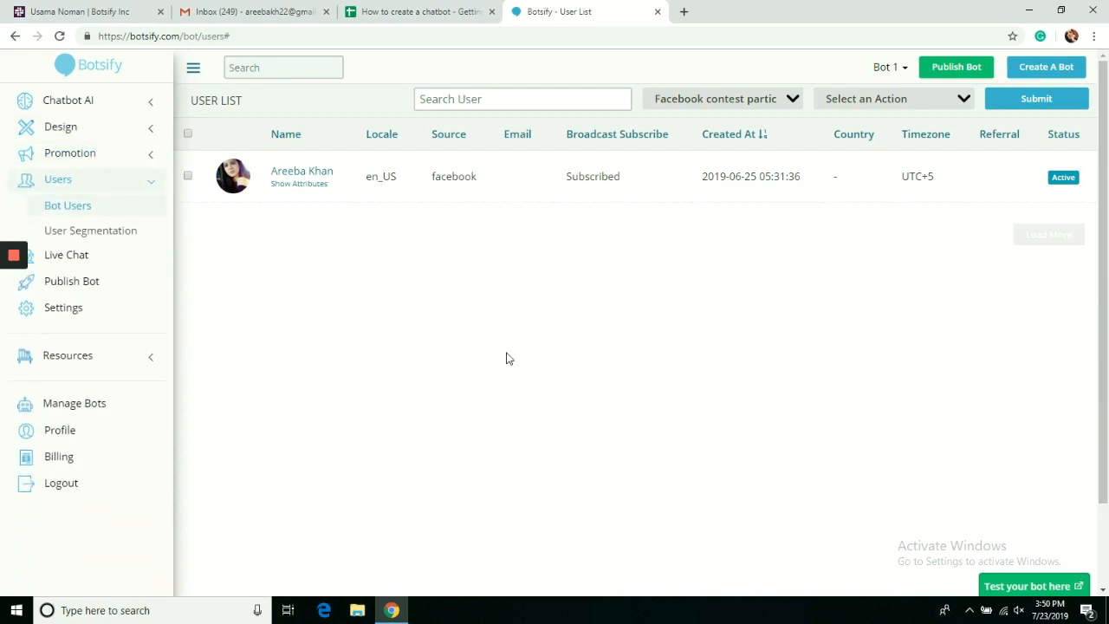
pyautogui.click(149, 156)
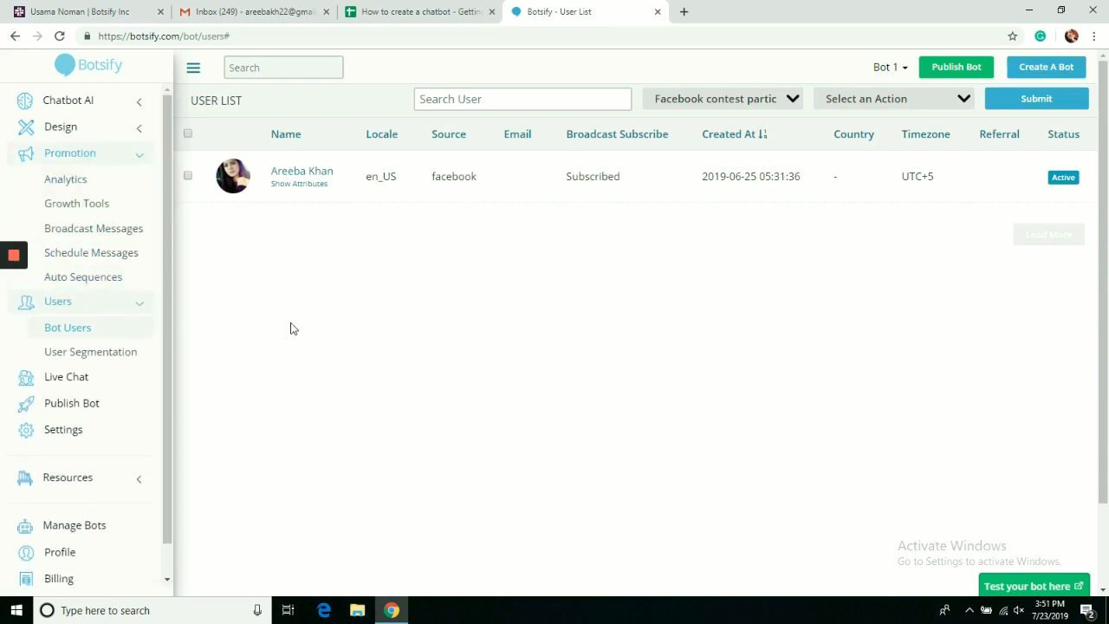
pyautogui.click(125, 159)
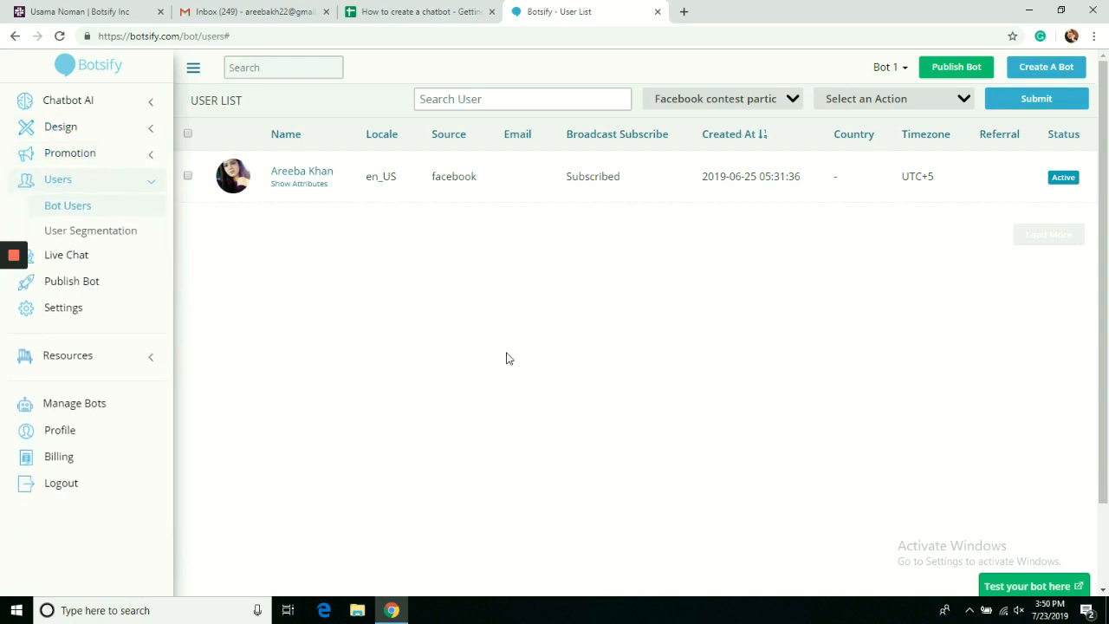